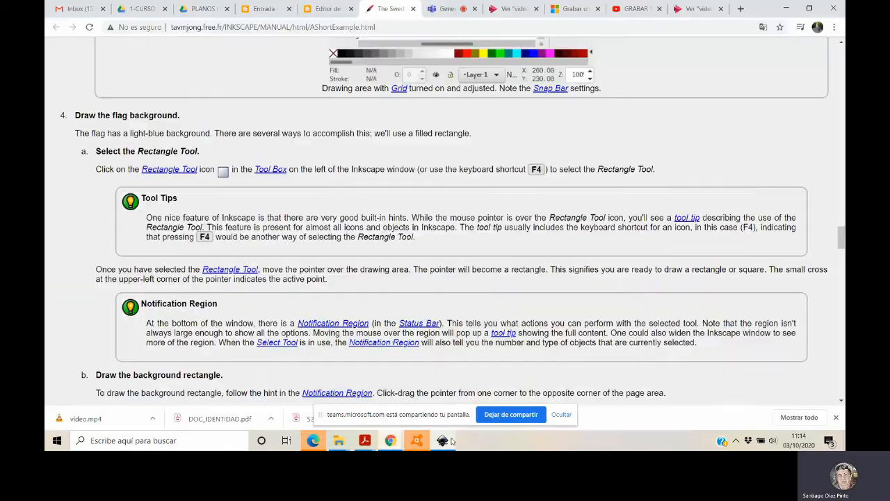
# - Read the Swedish flag tutorial's instructions for drawing the background rectangle and the horizontal and vertical bars of the cross
pyautogui.scroll(-3, 226, 237)
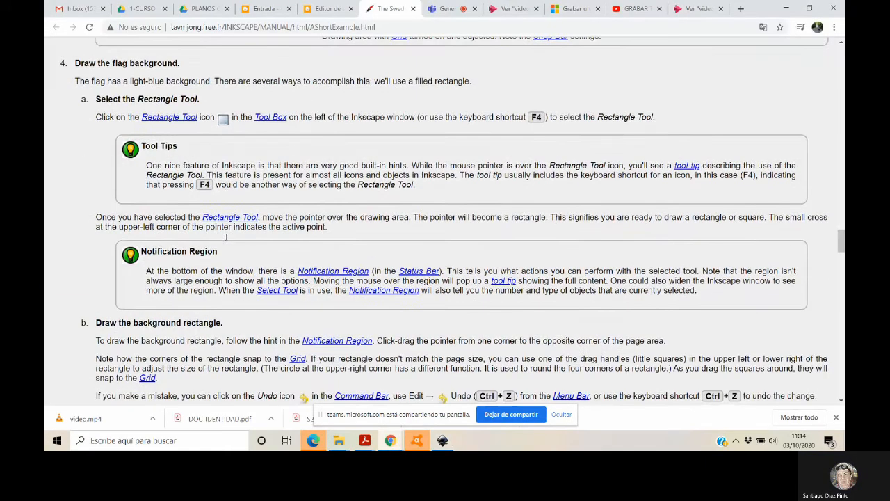
pyautogui.scroll(-1, 226, 238)
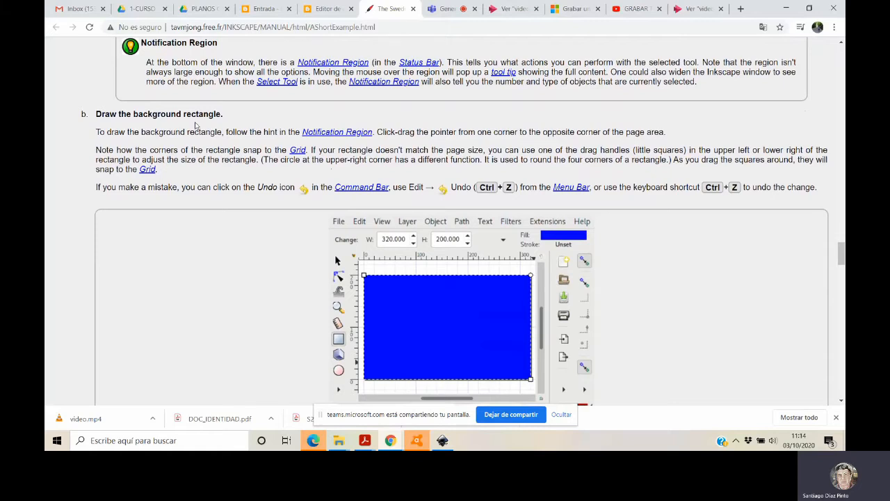
pyautogui.scroll(-5, 246, 127)
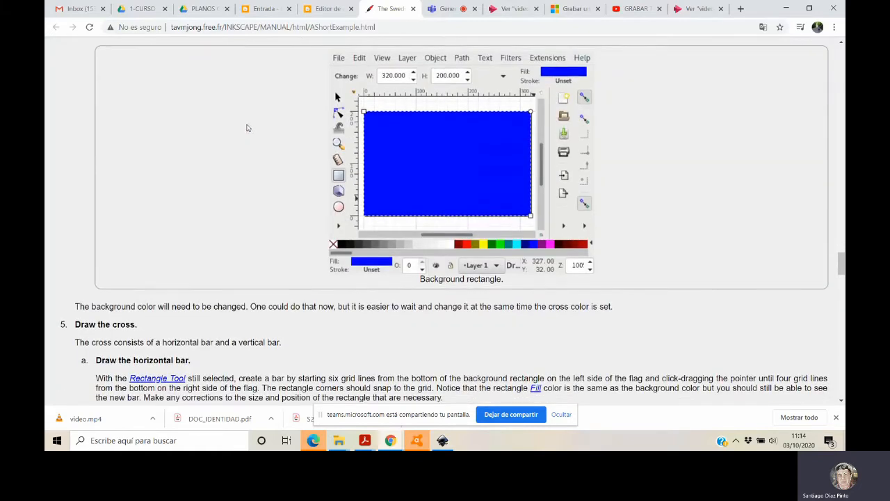
pyautogui.scroll(-1, 247, 127)
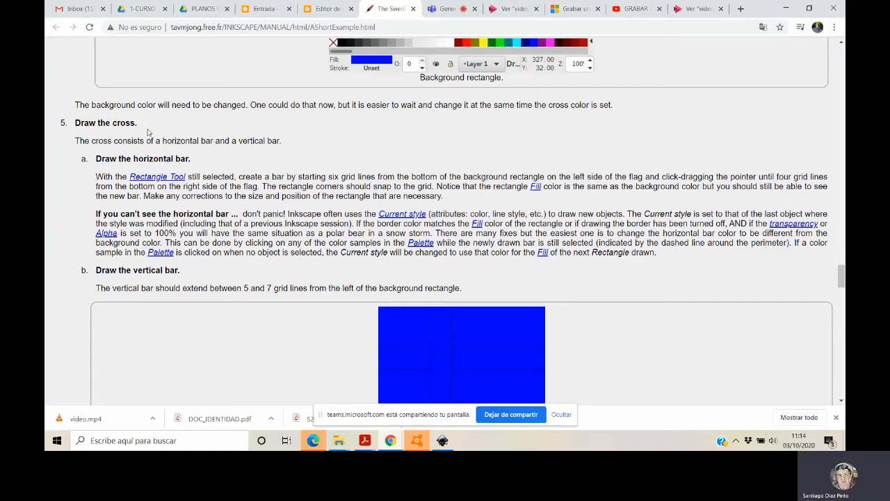
pyautogui.scroll(-1, 139, 132)
pyautogui.scroll(-1, 139, 132)
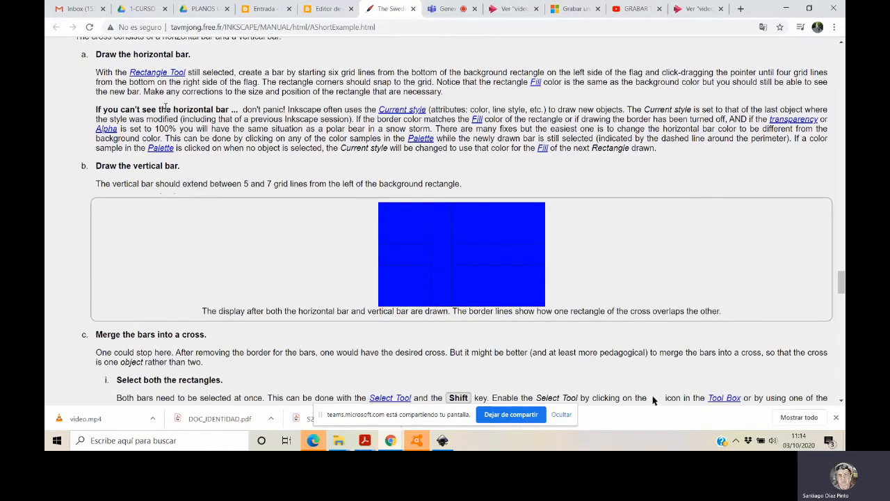
pyautogui.scroll(1, 165, 107)
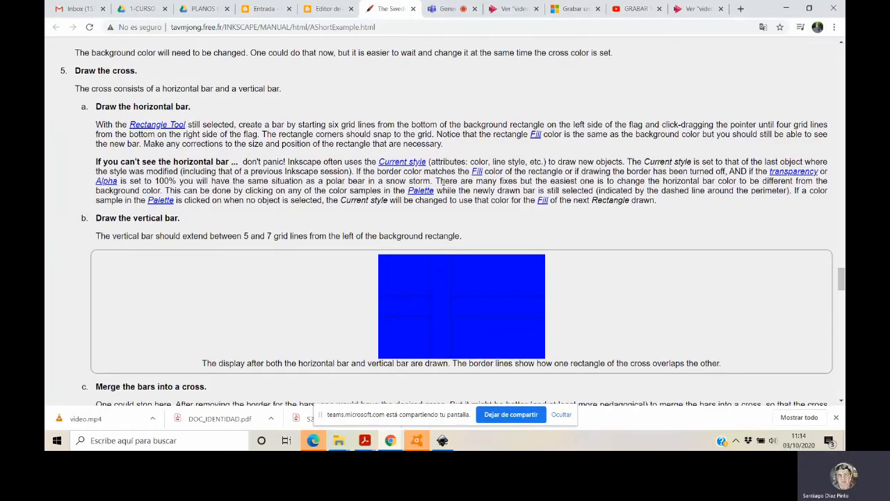
# - Switch to Inkscape and draw a 320 × 40 px horizontal bar across the flag background, filled dark brown-grey
pyautogui.click(443, 441)
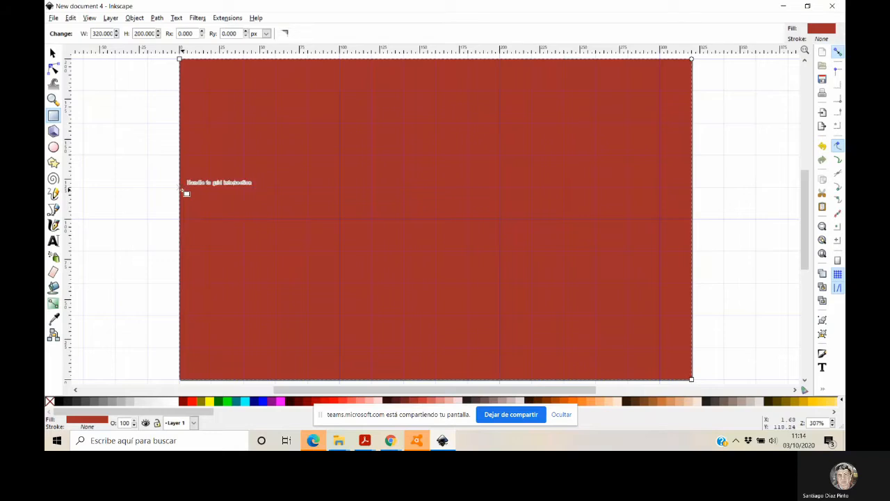
pyautogui.moveTo(187, 192)
pyautogui.mouseDown()
pyautogui.moveTo(195, 213)
pyautogui.moveTo(244, 243)
pyautogui.moveTo(307, 253)
pyautogui.moveTo(694, 252)
pyautogui.mouseUp()
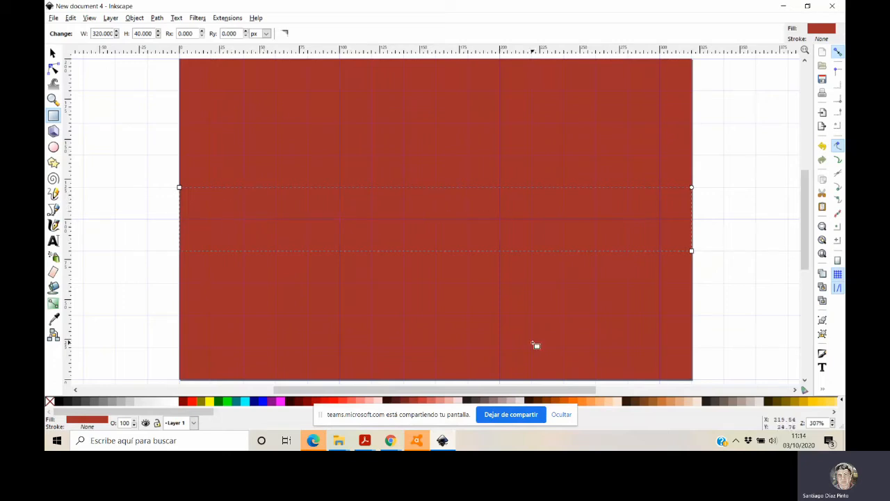
pyautogui.click(716, 404)
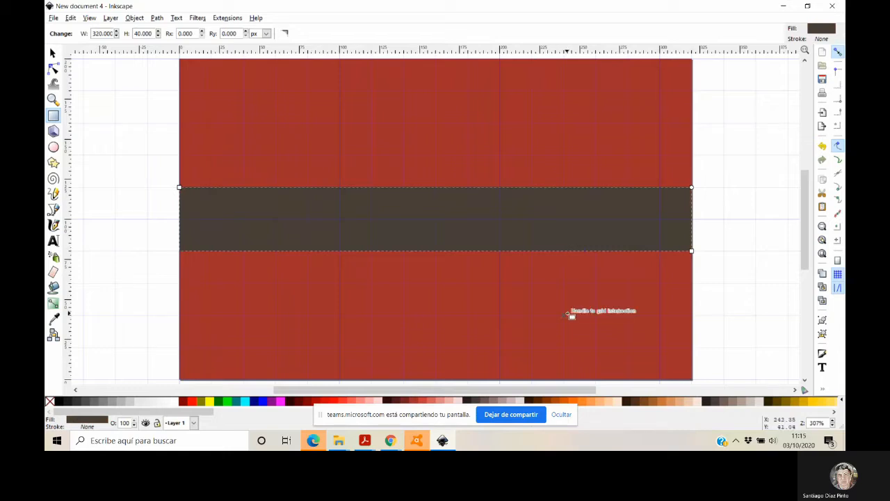
# - Check the tutorial's vertical bar instruction, then draw a 40 × 200 px vertical bar at X 100 px over the flag and fill it yellow
pyautogui.click(442, 441)
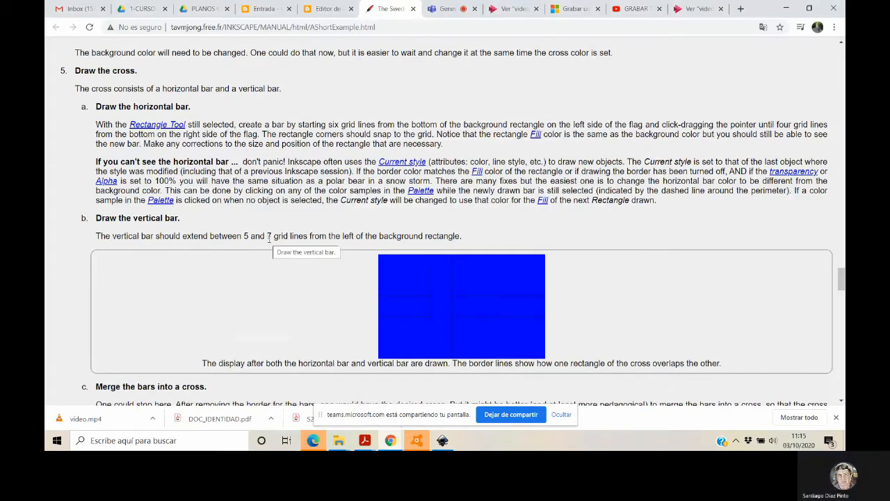
pyautogui.click(442, 441)
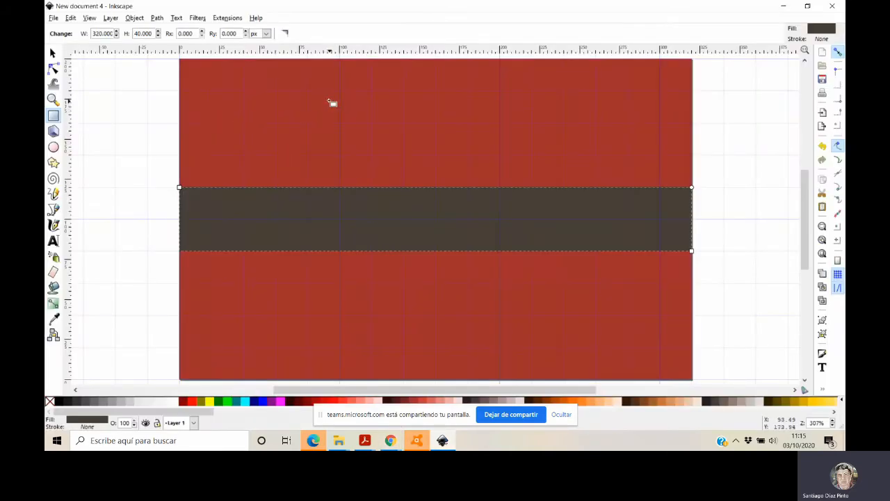
pyautogui.moveTo(344, 63)
pyautogui.mouseDown()
pyautogui.moveTo(401, 98)
pyautogui.moveTo(396, 354)
pyautogui.moveTo(414, 382)
pyautogui.mouseUp()
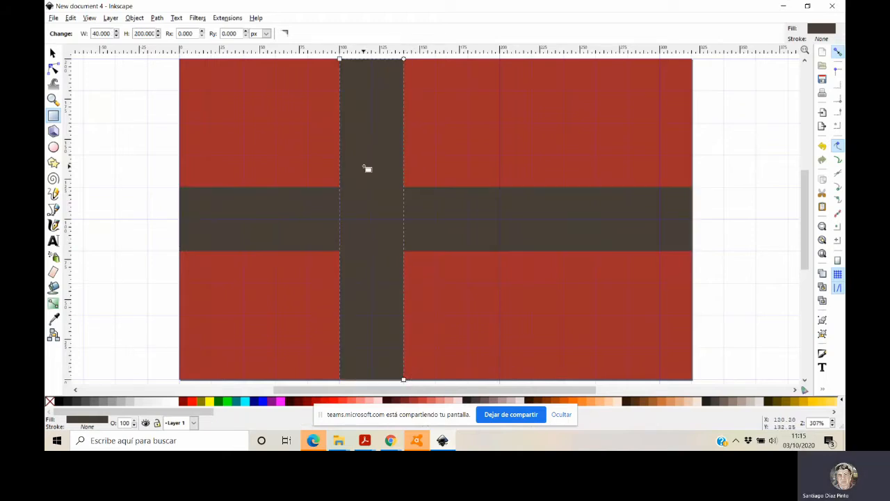
pyautogui.click(830, 401)
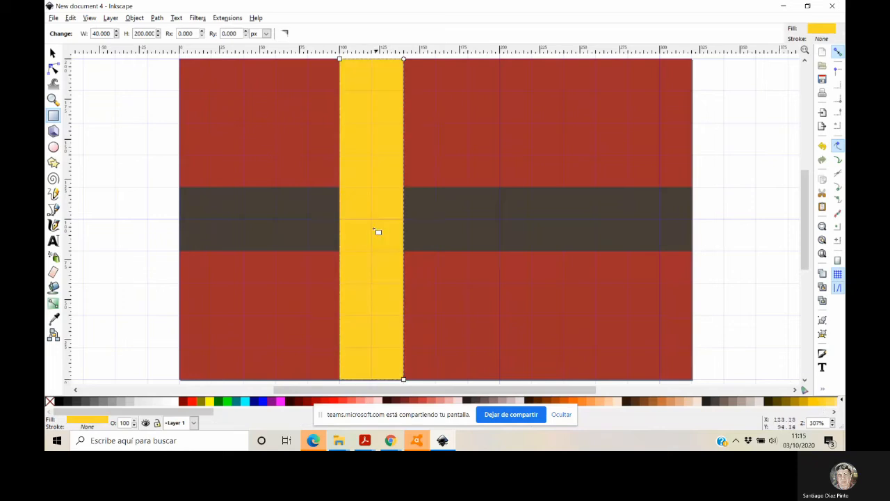
# - Select the background, the horizontal bar and the vertical bar in turn to inspect them as separate objects
pyautogui.click(51, 53)
pyautogui.click(206, 108)
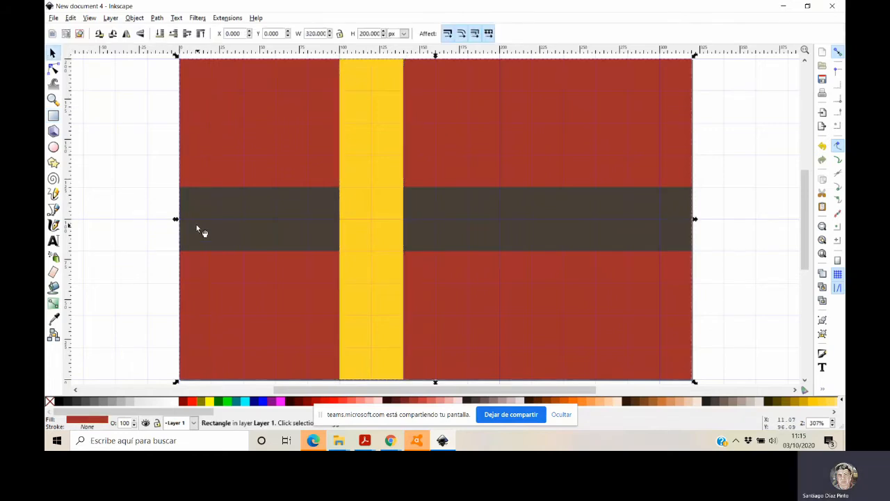
pyautogui.click(239, 219)
pyautogui.click(384, 104)
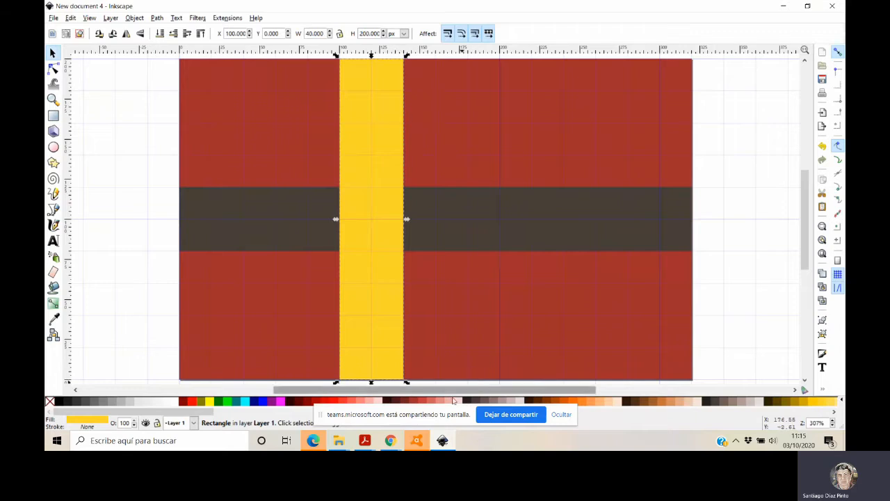
# - Switch to the browser tutorial and read how to select both rectangles for merging into a cross
pyautogui.click(391, 440)
pyautogui.scroll(-3, 390, 247)
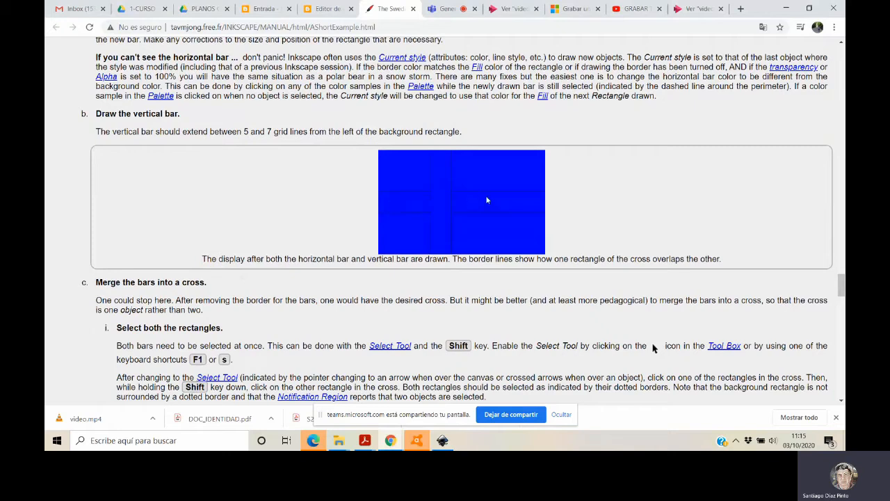
pyautogui.scroll(-4, 400, 196)
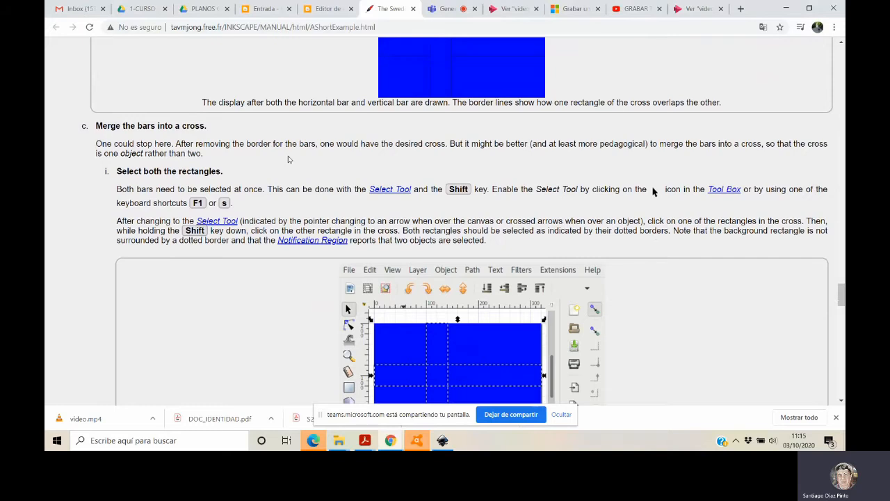
pyautogui.scroll(-1, 289, 159)
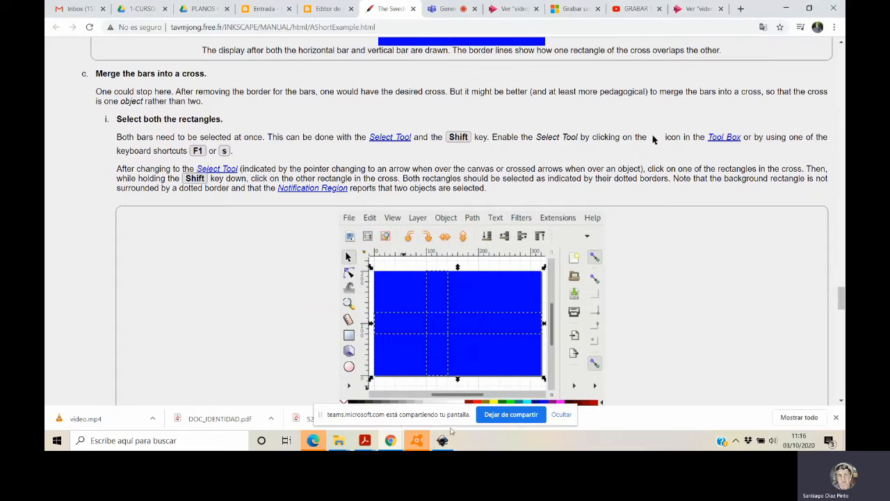
# - Back in Inkscape, select the horizontal and vertical bars together and give both a light grey fill
pyautogui.click(443, 440)
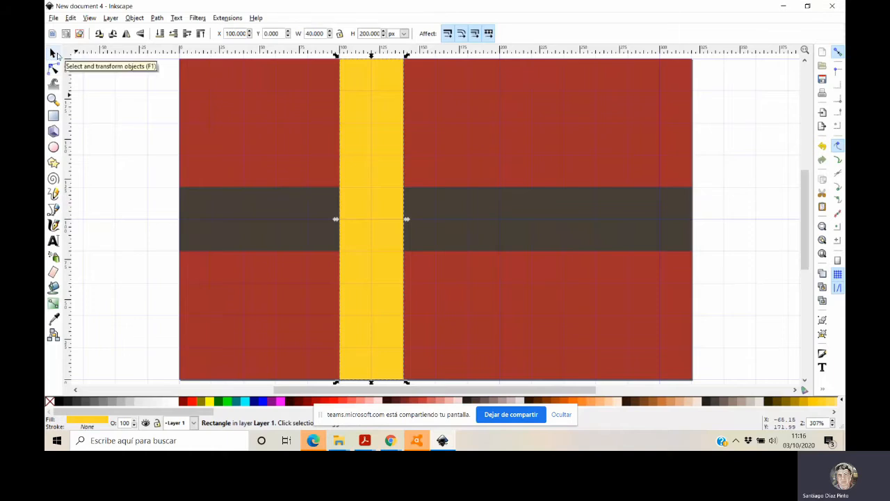
pyautogui.click(217, 222)
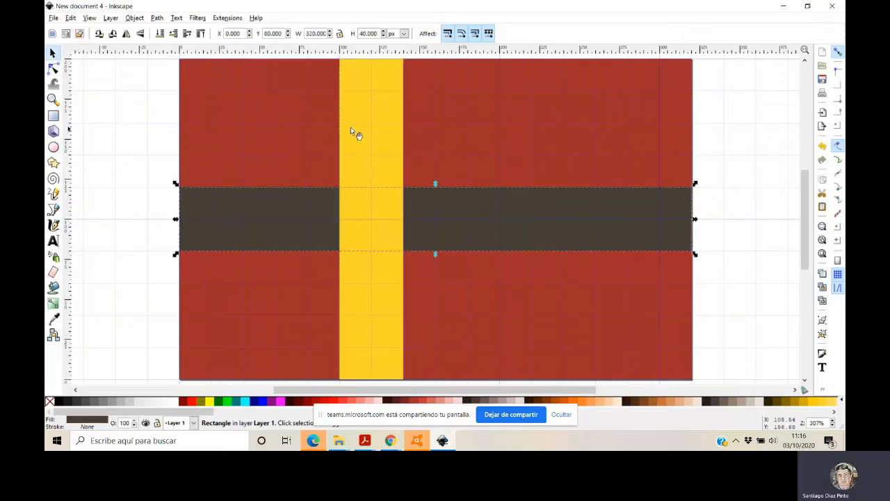
pyautogui.click(374, 106)
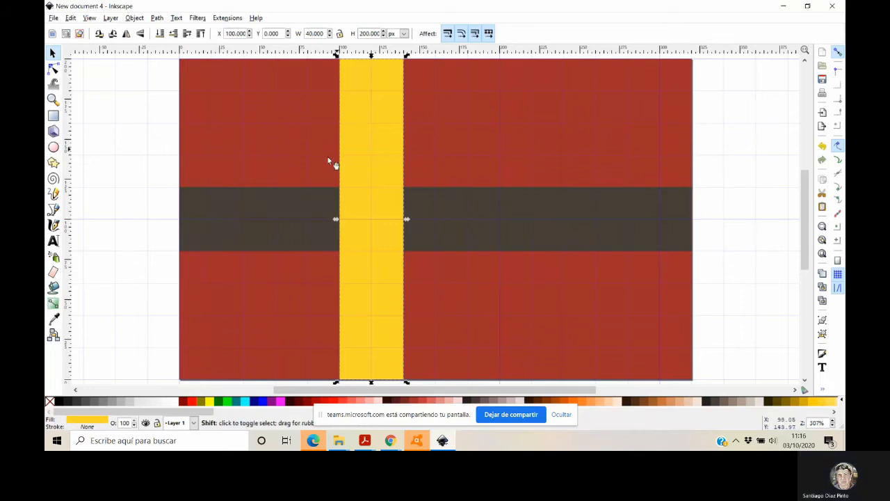
pyautogui.keyDown('shift'); pyautogui.click(270, 218); pyautogui.keyUp('shift')
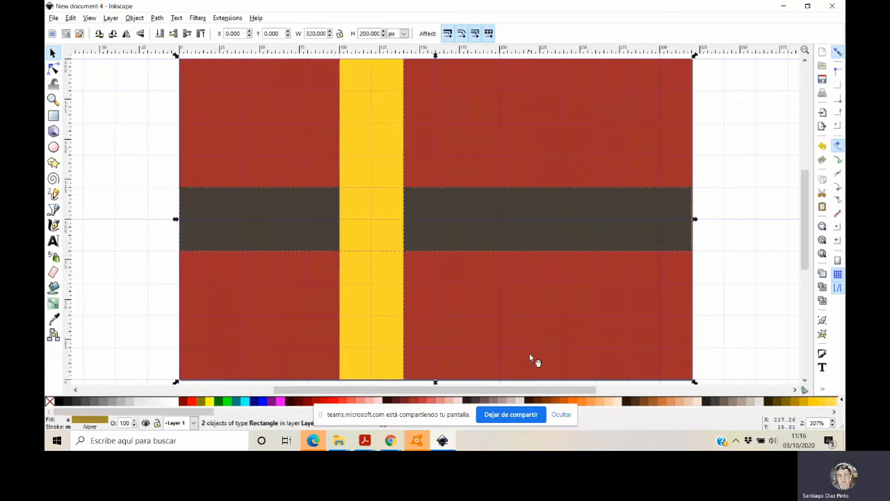
pyautogui.click(345, 401)
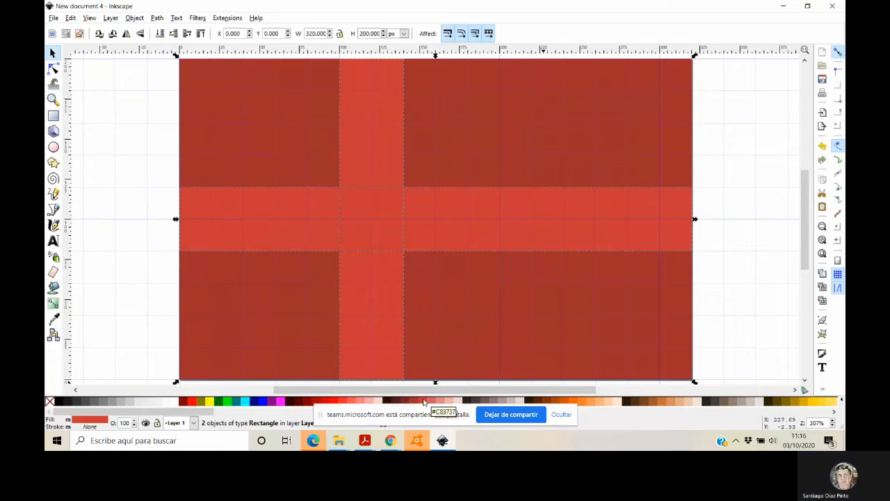
pyautogui.click(255, 402)
pyautogui.click(148, 402)
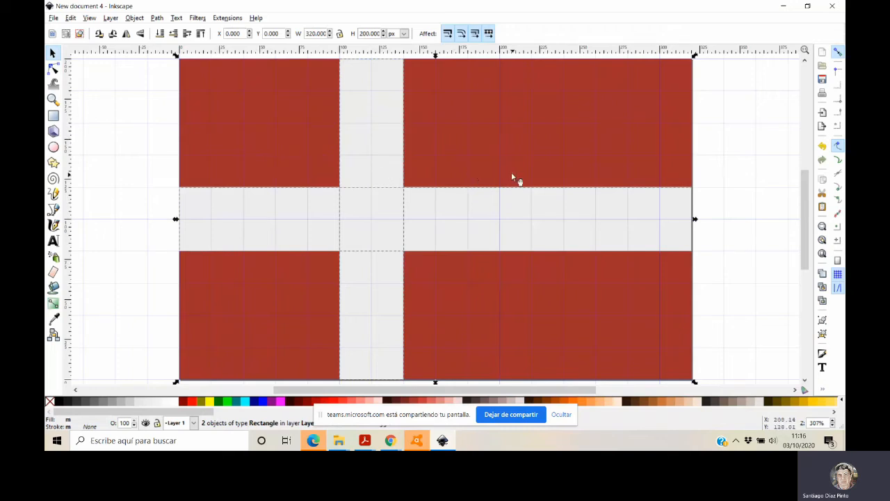
# - Merge the two selected bars into a single cross with the Union path operation
pyautogui.click(156, 18)
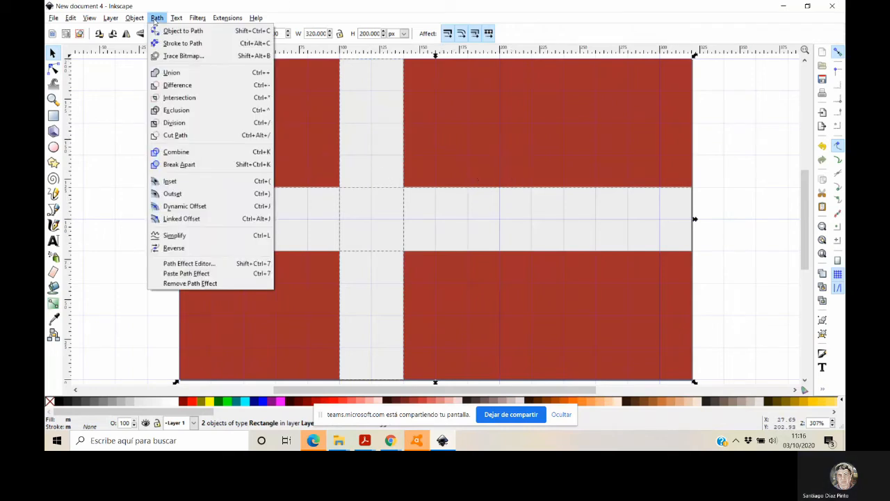
pyautogui.click(167, 74)
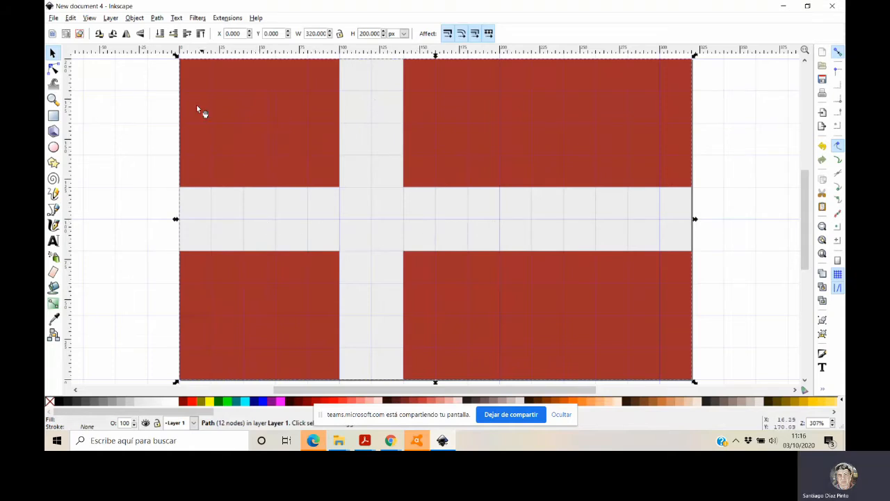
# - Recolour the flag, filling the background rectangle navy blue and the merged cross red
pyautogui.click(220, 103)
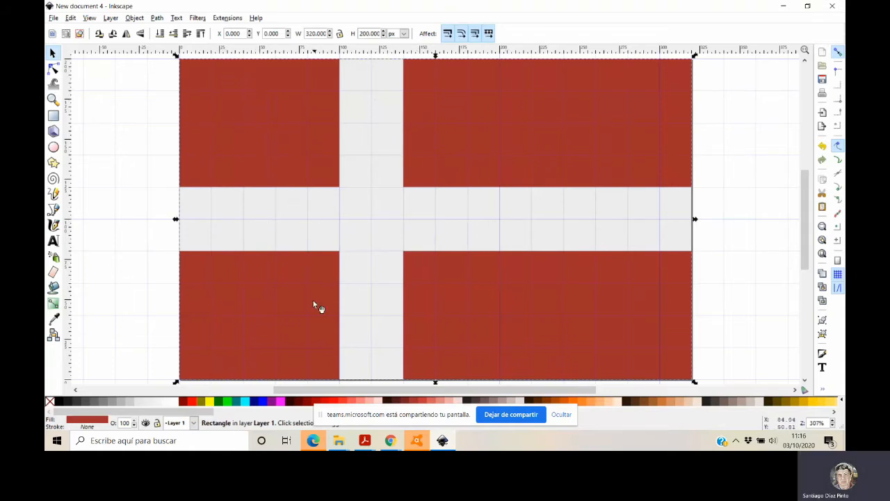
pyautogui.click(261, 402)
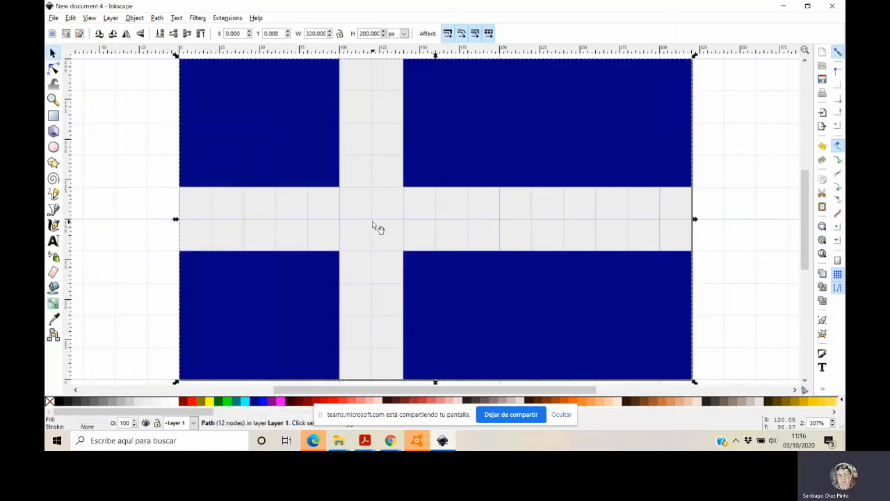
pyautogui.click(420, 402)
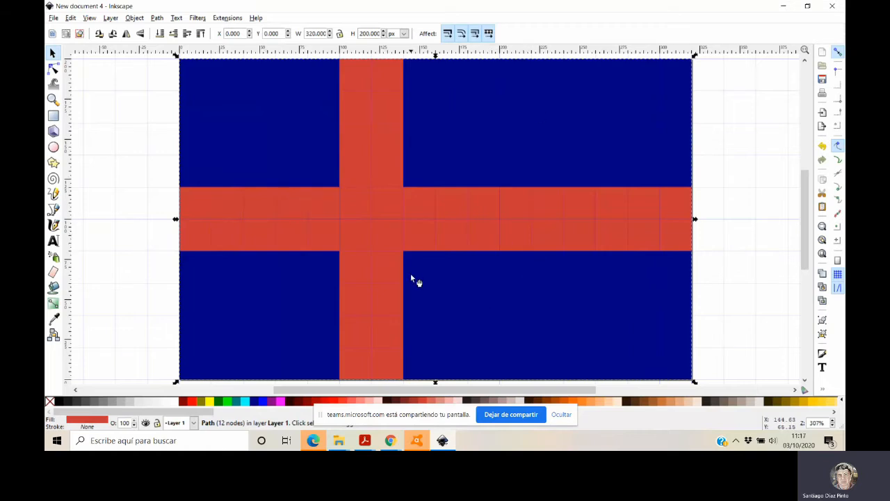
# - Switch to the browser tutorial and read the sections on merging paths and setting colours with Fill and Stroke
pyautogui.click(443, 441)
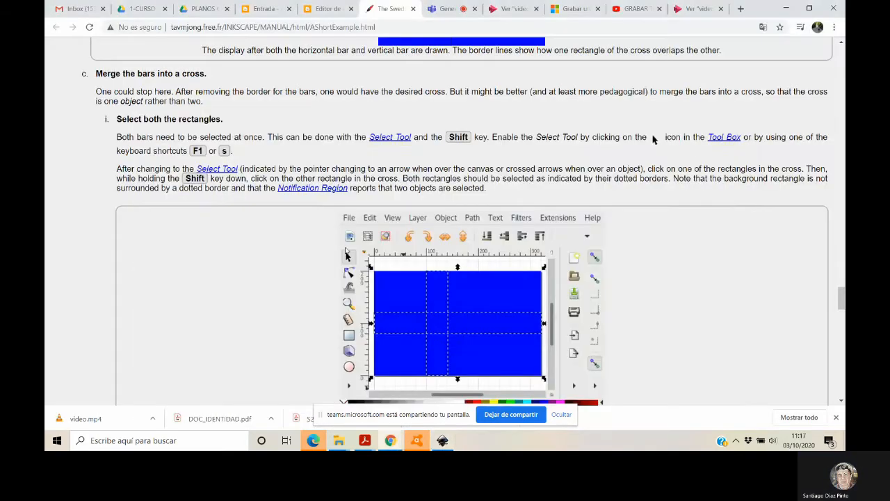
pyautogui.scroll(-4, 283, 236)
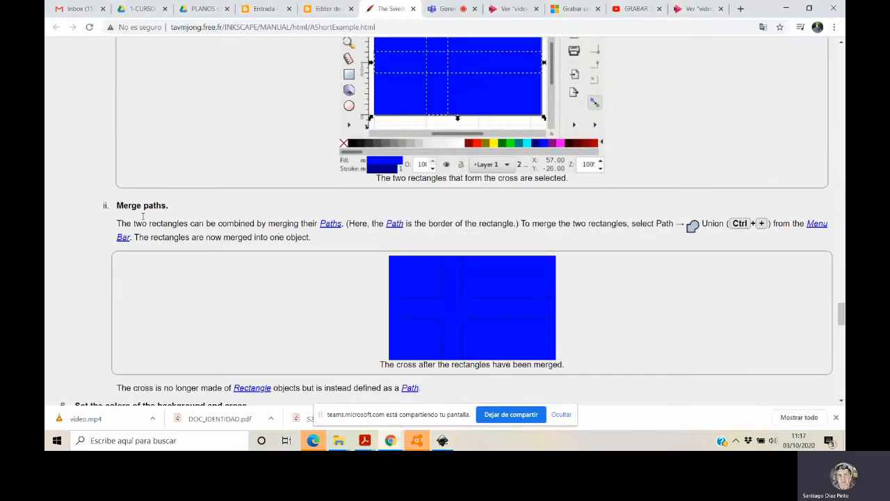
pyautogui.scroll(-1, 149, 205)
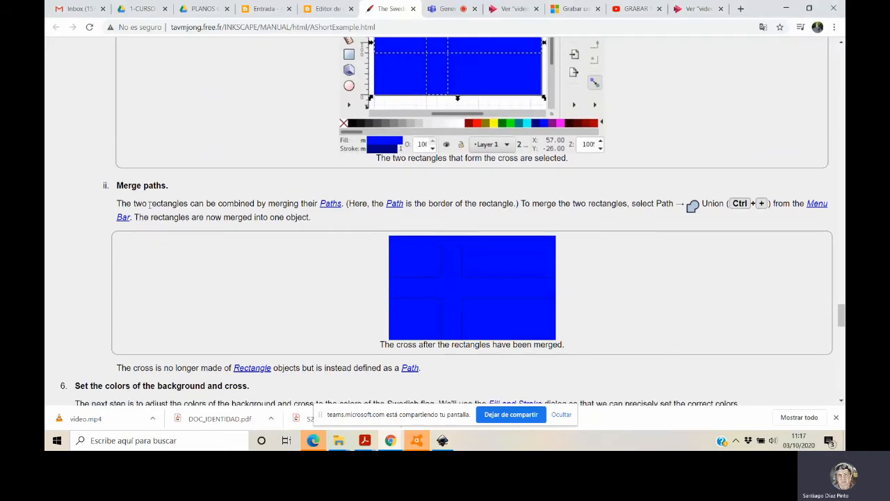
pyautogui.scroll(-2, 257, 180)
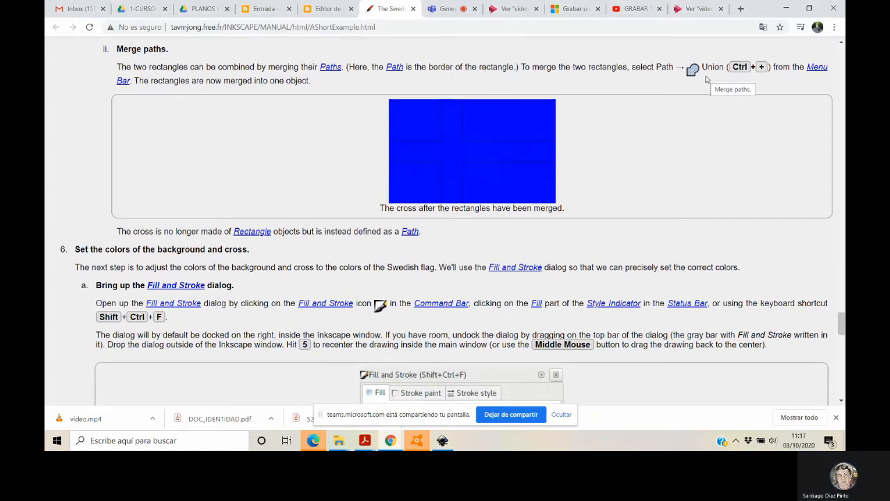
pyautogui.scroll(-3, 476, 125)
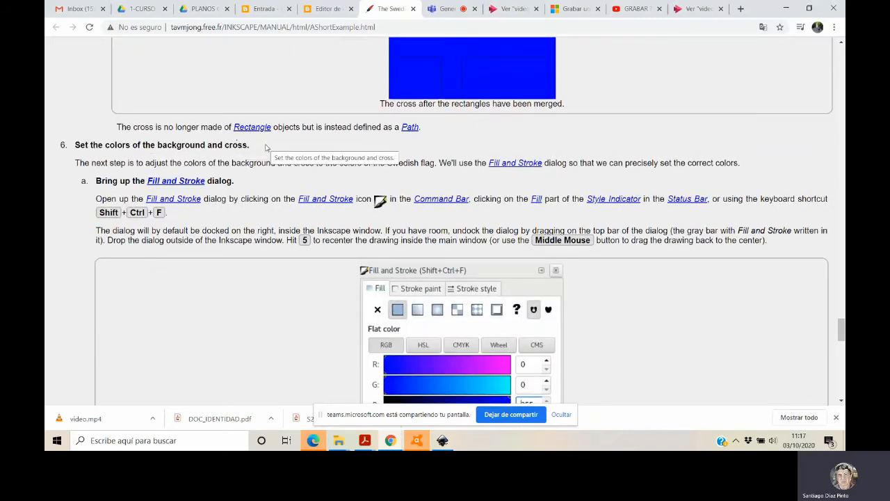
pyautogui.scroll(-1, 265, 147)
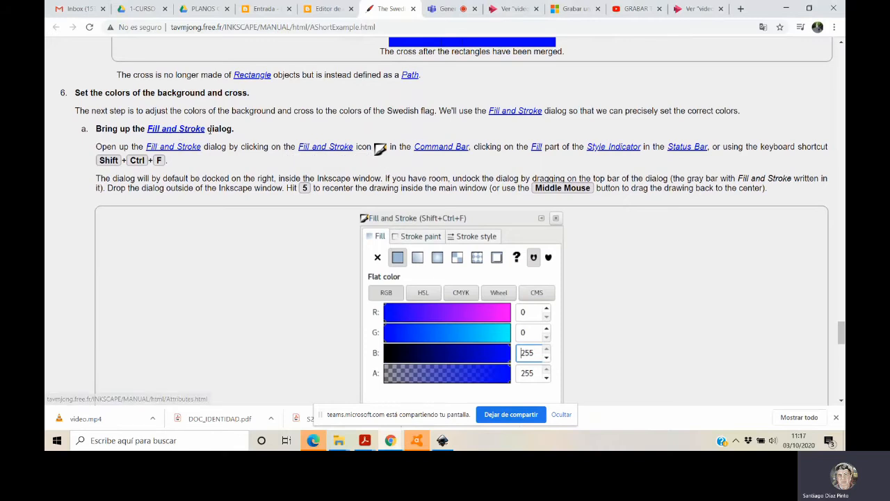
# - Switch to Inkscape, open the Fill and Stroke dialog, place it over the drawing and select the flag's background rectangle
pyautogui.click(416, 440)
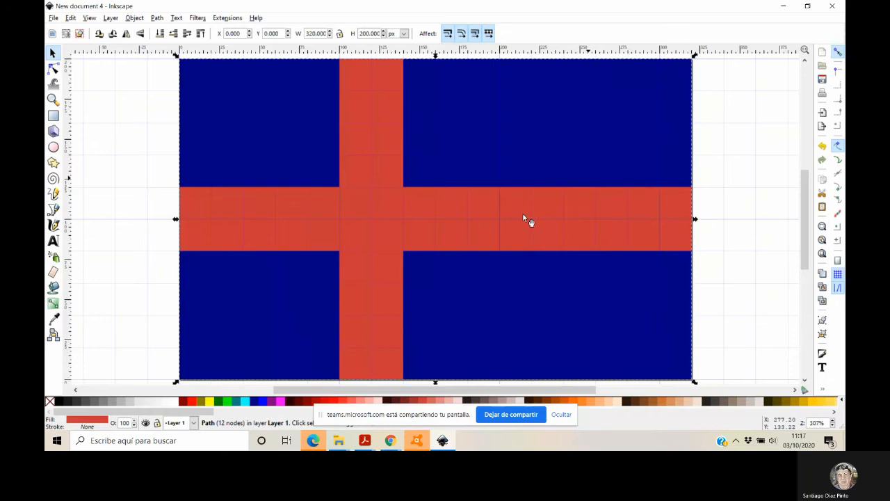
pyautogui.click(822, 355)
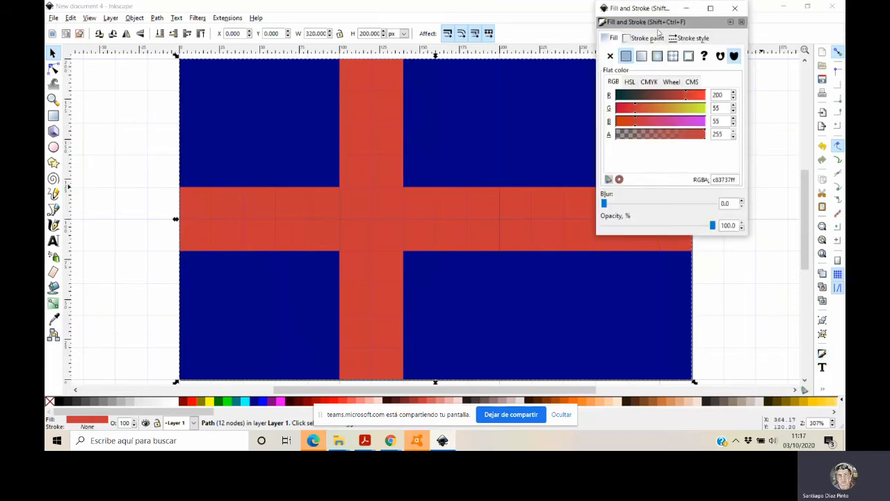
pyautogui.moveTo(652, 14); pyautogui.dragTo(550, 38)
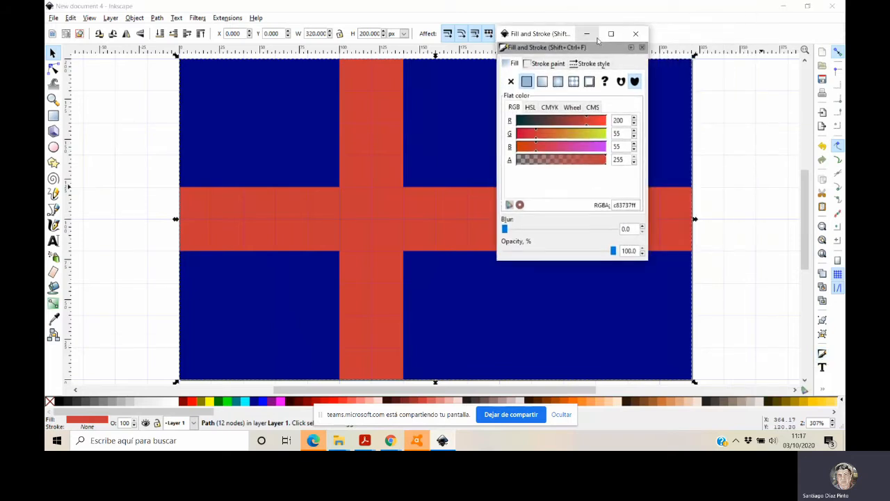
pyautogui.click(635, 32)
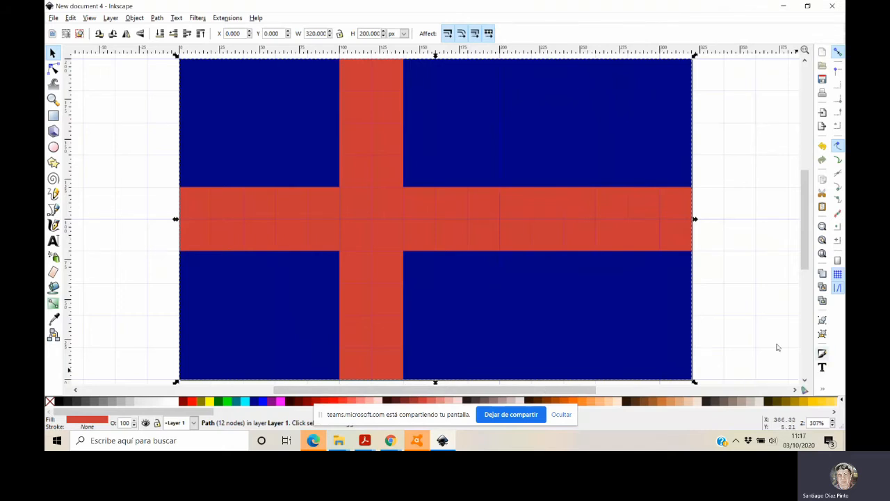
pyautogui.click(88, 423)
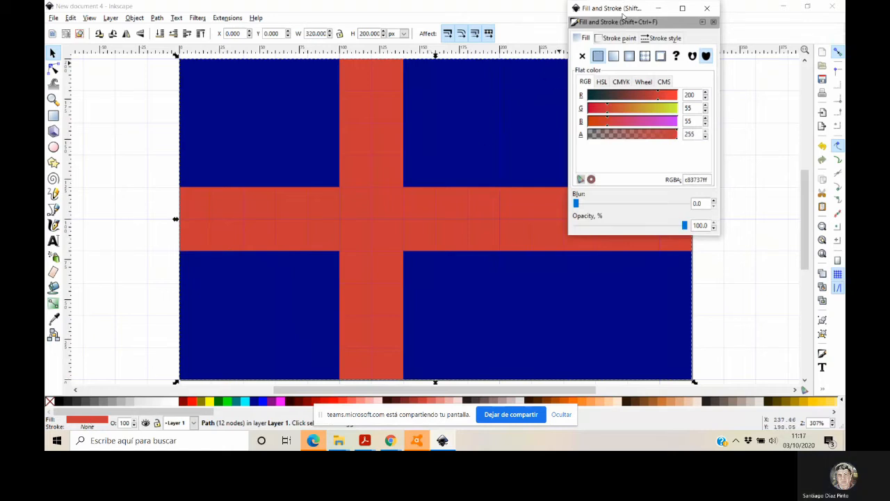
pyautogui.moveTo(623, 14)
pyautogui.mouseDown()
pyautogui.moveTo(538, 50)
pyautogui.moveTo(558, 52)
pyautogui.mouseUp()
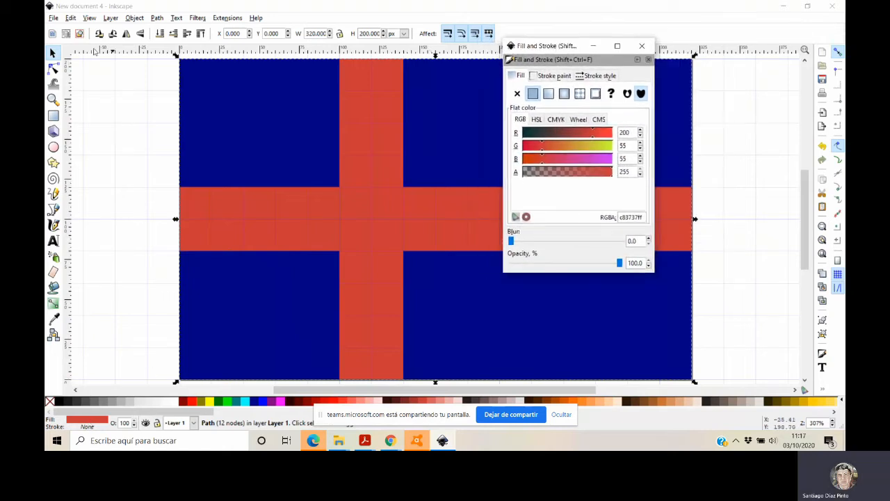
pyautogui.click(272, 134)
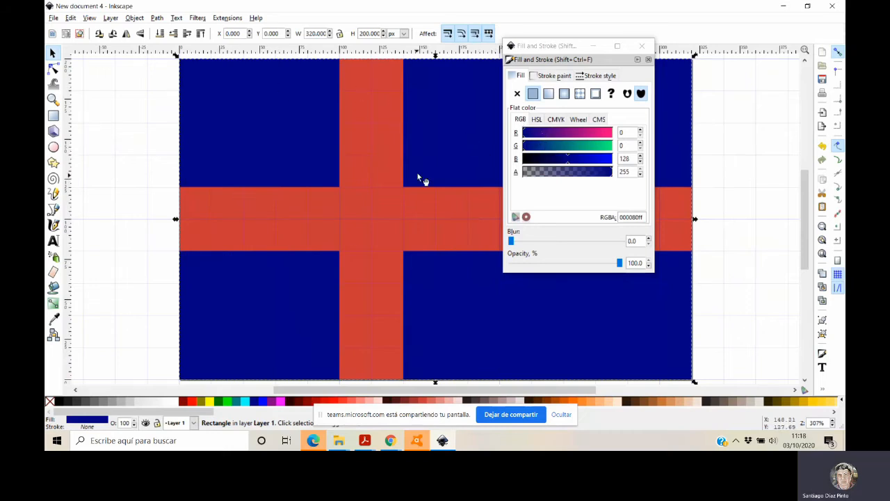
# - Look up the RGB values for the flag's background in the browser tutorial and highlight them
pyautogui.hotkey('alt', 'Tab')
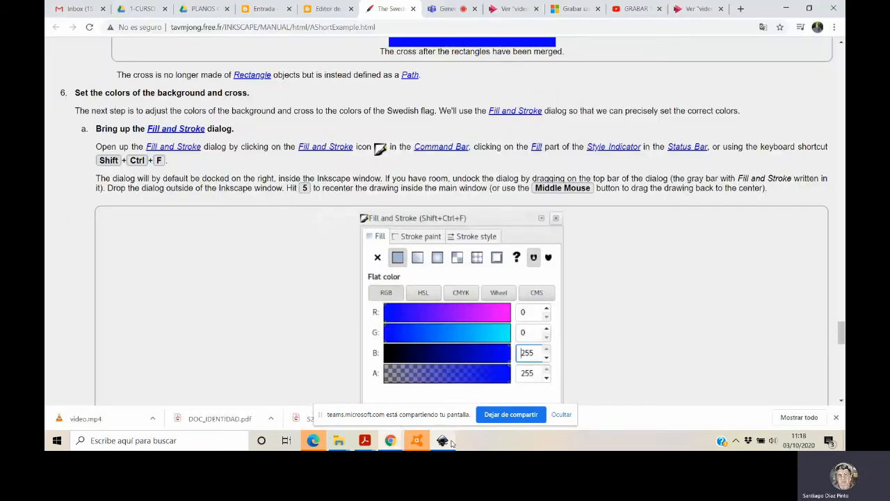
pyautogui.scroll(-4, 272, 169)
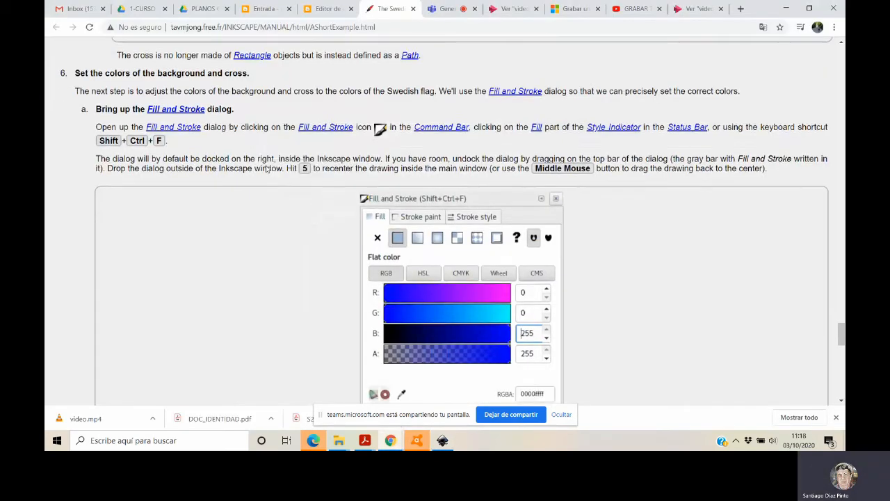
pyautogui.scroll(-3, 265, 169)
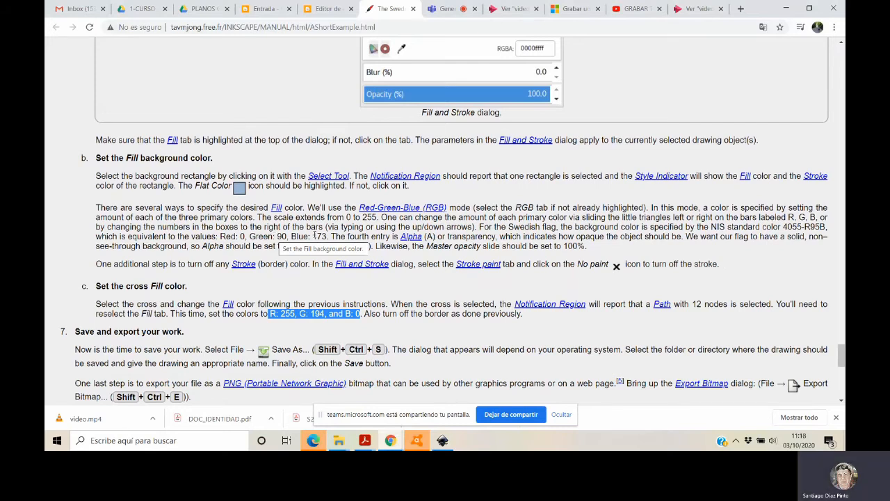
pyautogui.moveTo(224, 236); pyautogui.dragTo(327, 236)
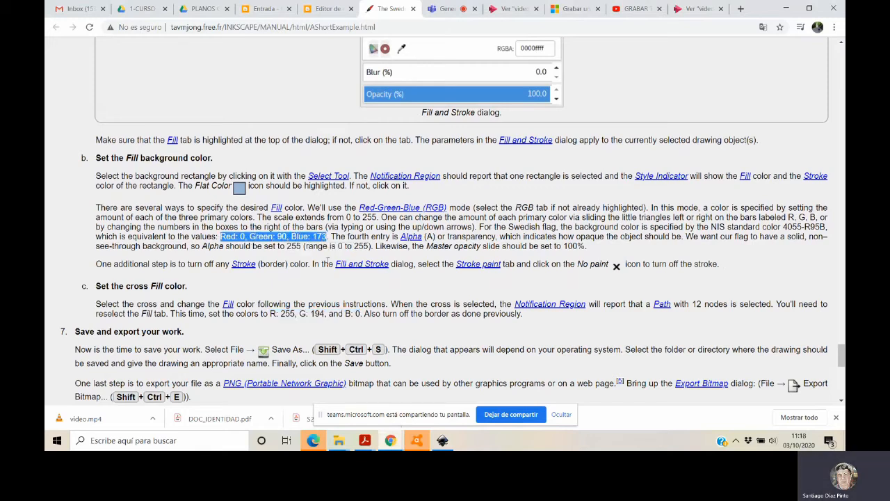
# - Back in Inkscape, set the background rectangle's fill to green 90 and blue 173, keeping red at 0
pyautogui.click(442, 440)
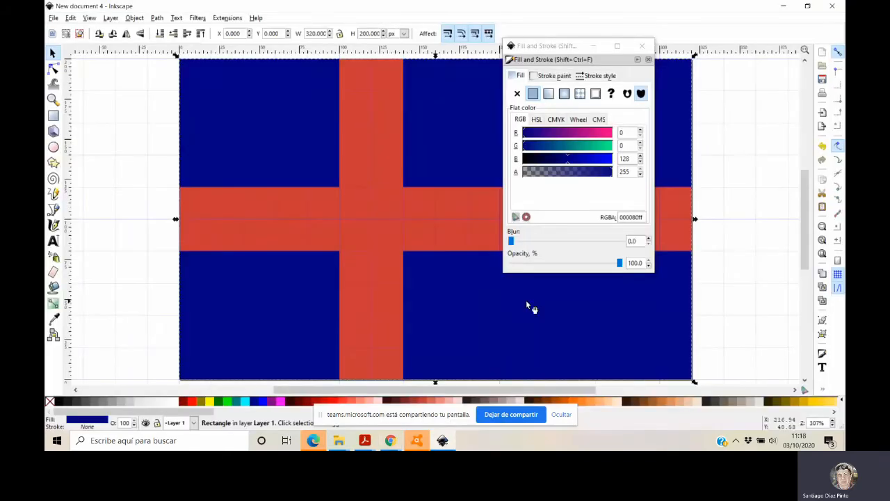
pyautogui.doubleClick(626, 146)
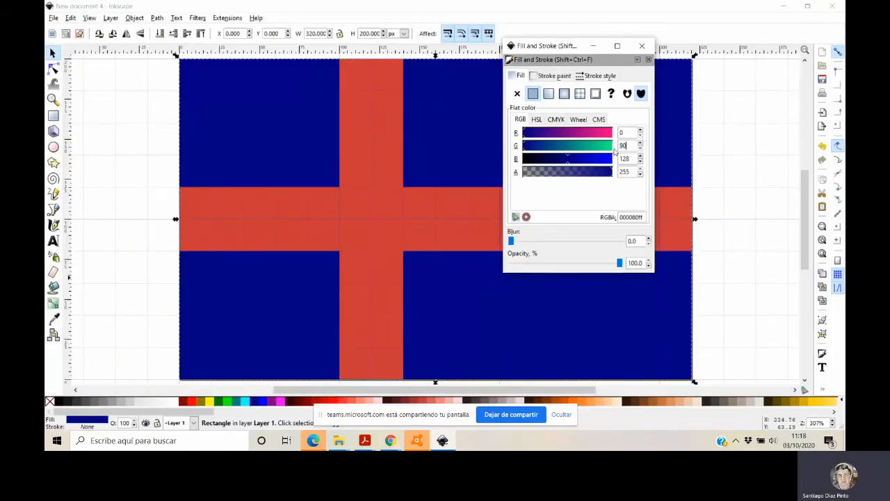
pyautogui.write('90')
pyautogui.press('Tab')
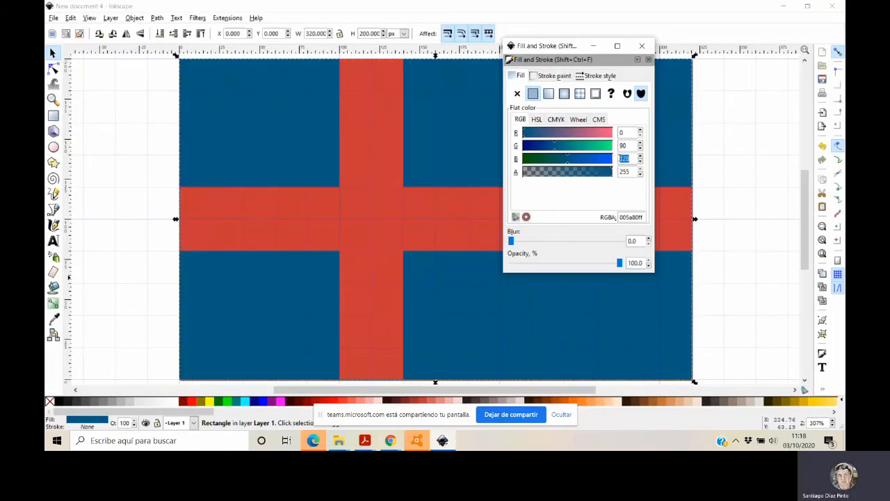
pyautogui.write('173')
pyautogui.press('Return')
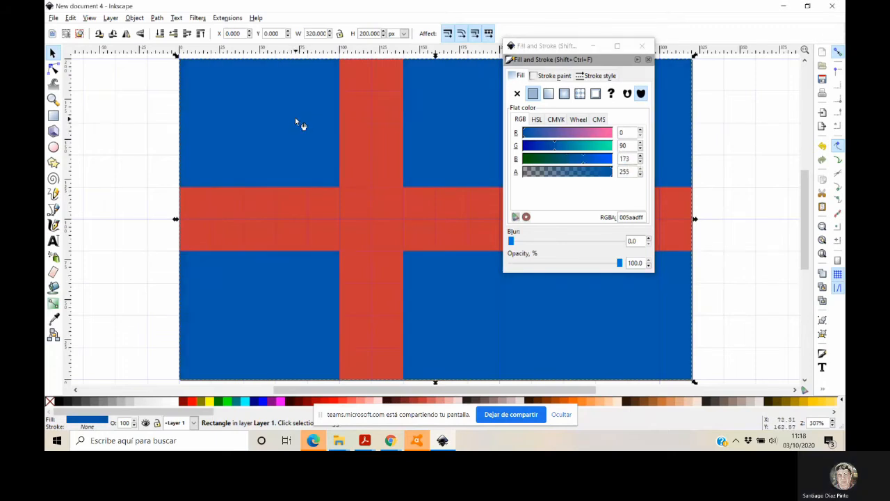
# - Try a flat-colour stroke on the background rectangle and set its stroke back to no paint
pyautogui.click(560, 76)
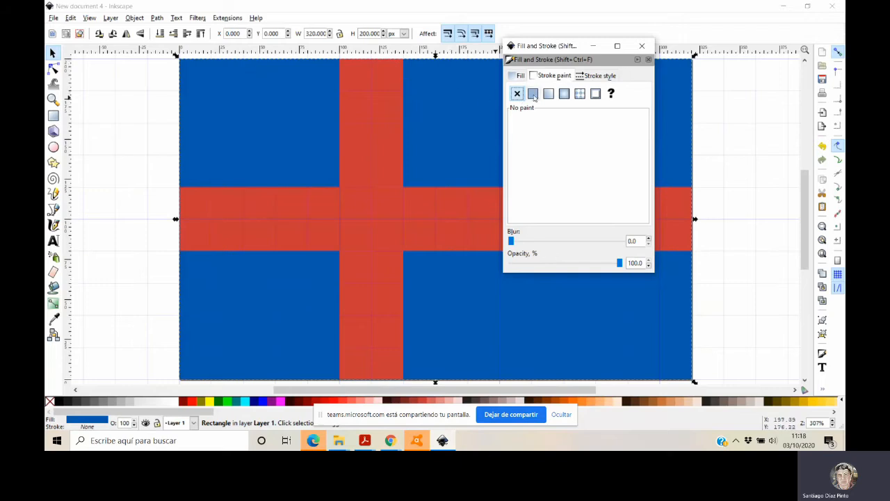
pyautogui.click(533, 94)
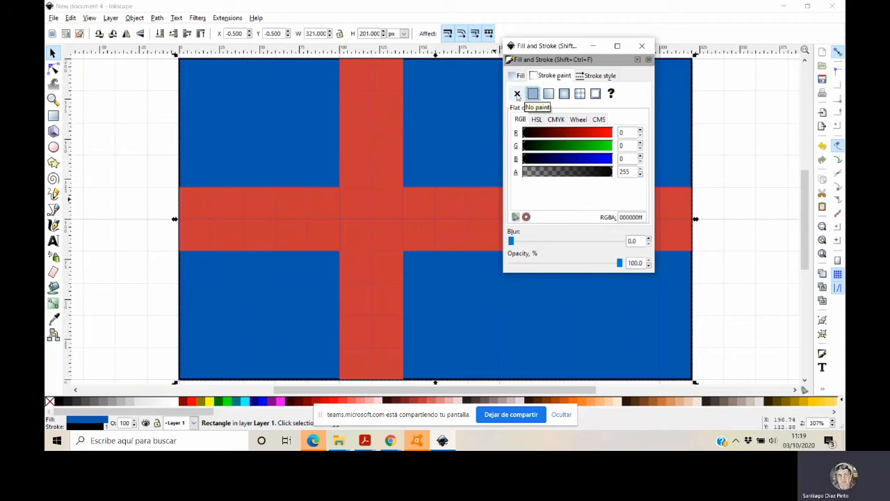
pyautogui.click(517, 94)
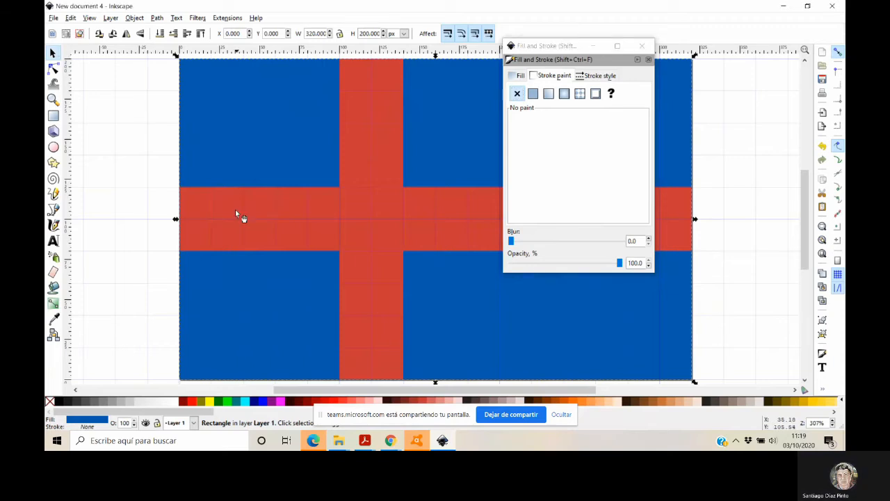
# - Select the merged cross and set the red value of its fill to 150
pyautogui.click(251, 220)
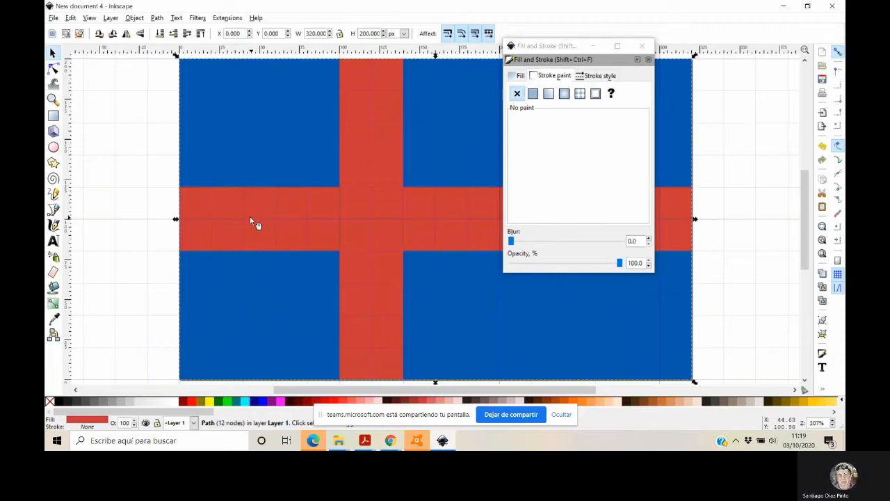
pyautogui.click(520, 76)
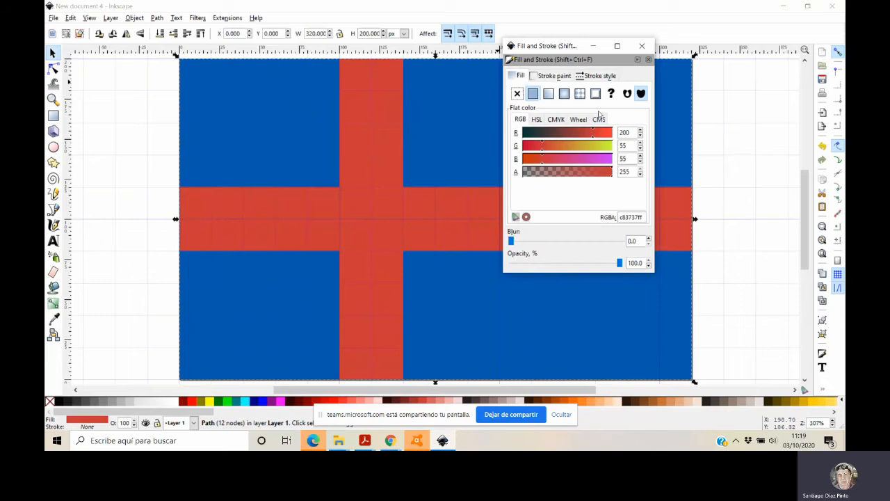
pyautogui.moveTo(633, 133); pyautogui.dragTo(595, 132)
pyautogui.write('150')
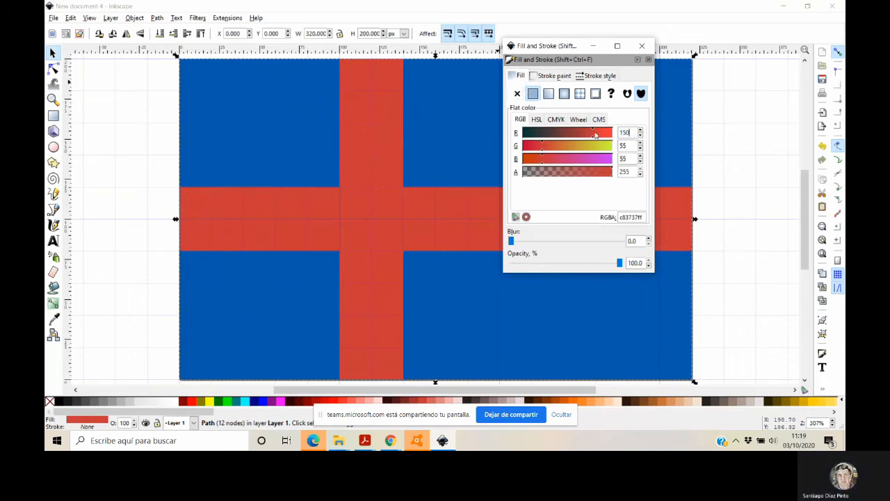
pyautogui.press('Return')
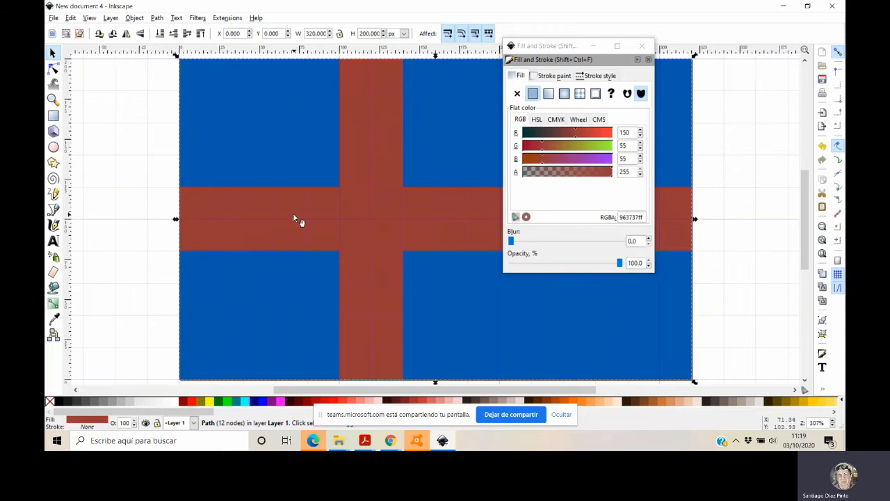
# - Look up the RGB values for the cross in the browser tutorial and highlight them
pyautogui.click(451, 445)
pyautogui.scroll(-3, 265, 268)
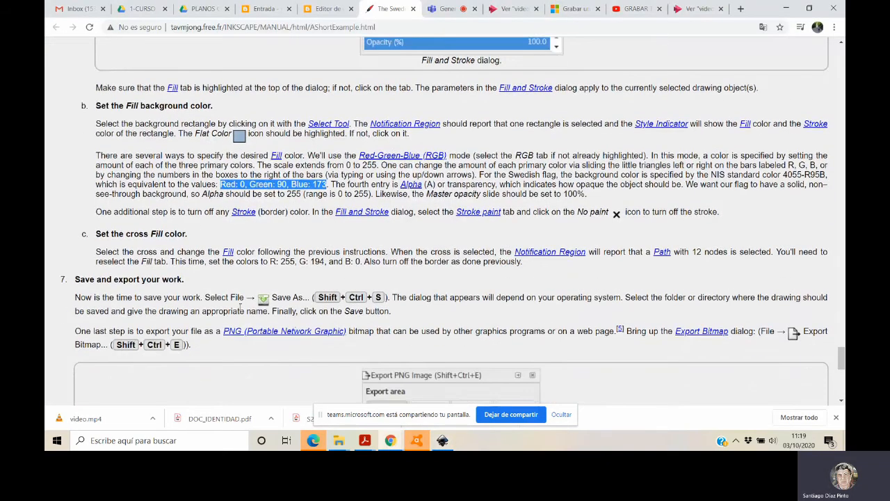
pyautogui.moveTo(270, 261); pyautogui.dragTo(361, 262)
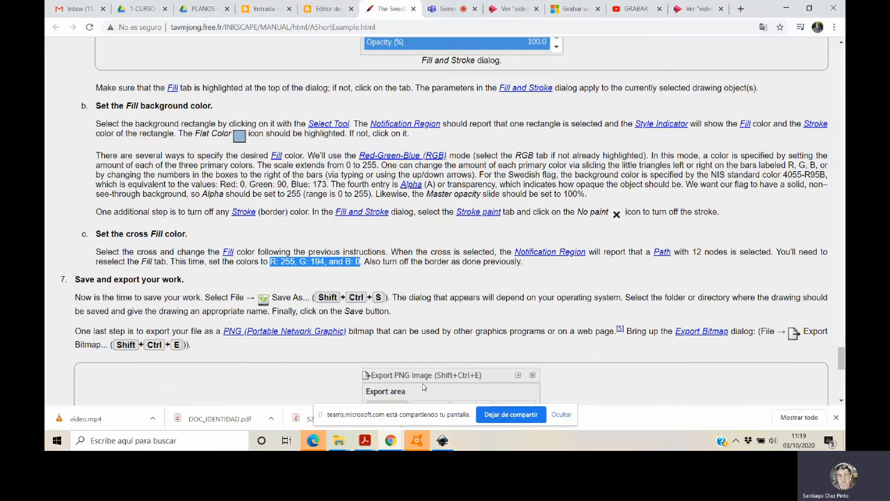
# - Back in Inkscape, set the cross's fill to red 255, green 194, blue 0, check its stroke paint and close Fill and Stroke
pyautogui.click(442, 442)
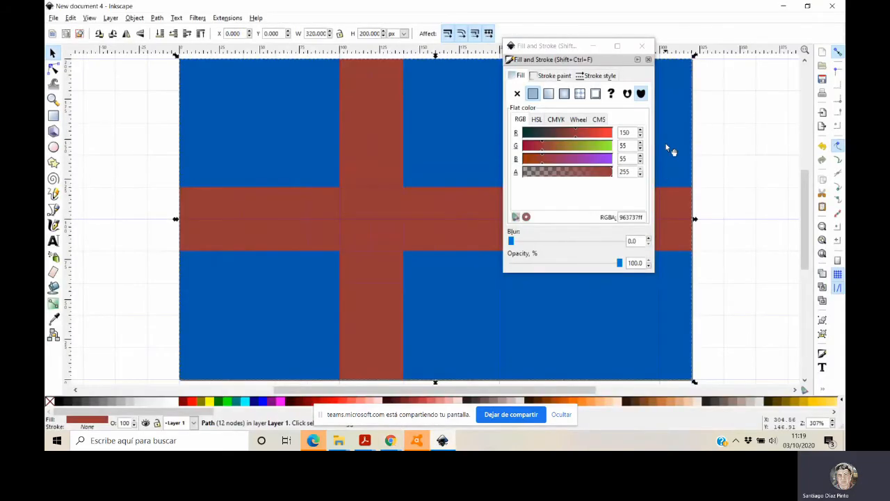
pyautogui.moveTo(629, 146); pyautogui.dragTo(603, 150)
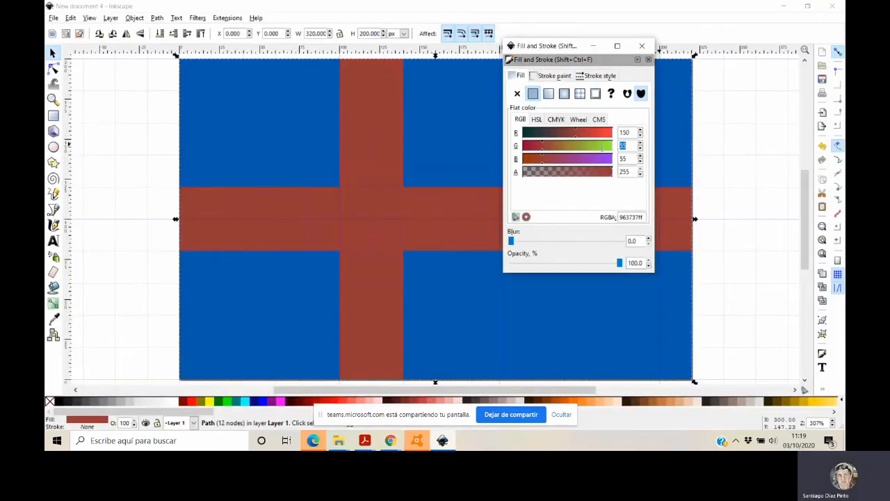
pyautogui.write('19')
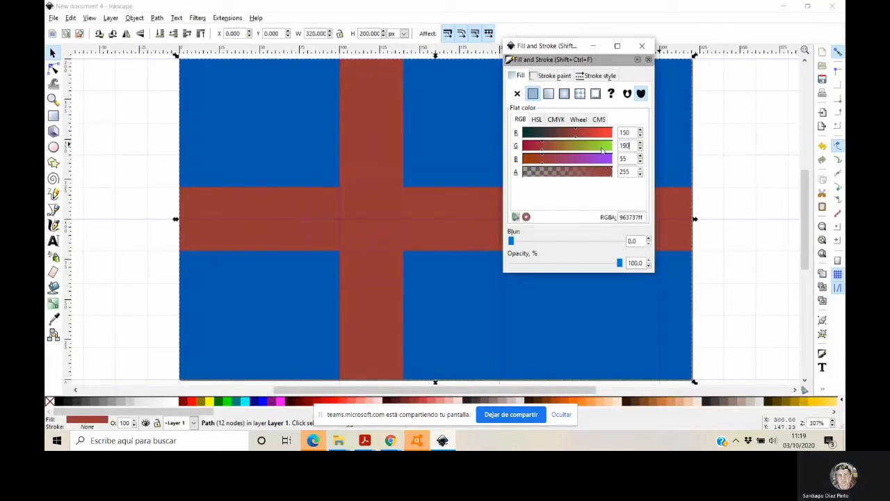
pyautogui.write('4')
pyautogui.press('Tab')
pyautogui.write('0')
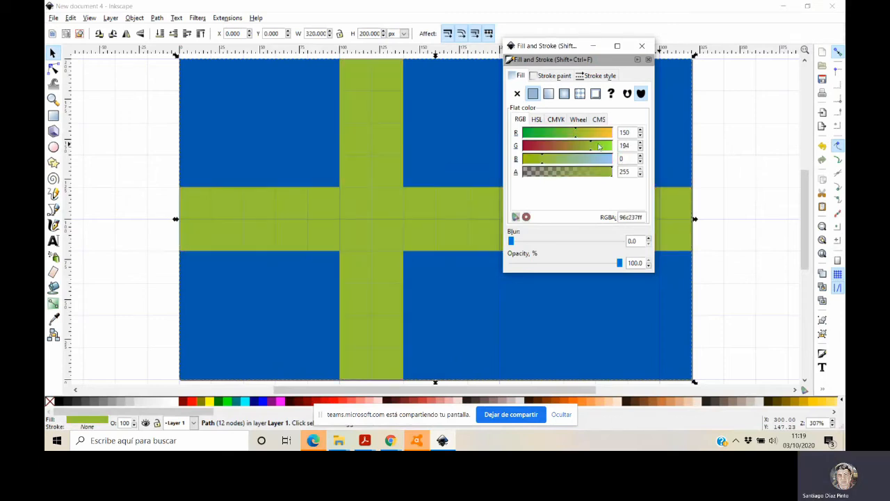
pyautogui.moveTo(630, 132); pyautogui.dragTo(611, 131)
pyautogui.write('255')
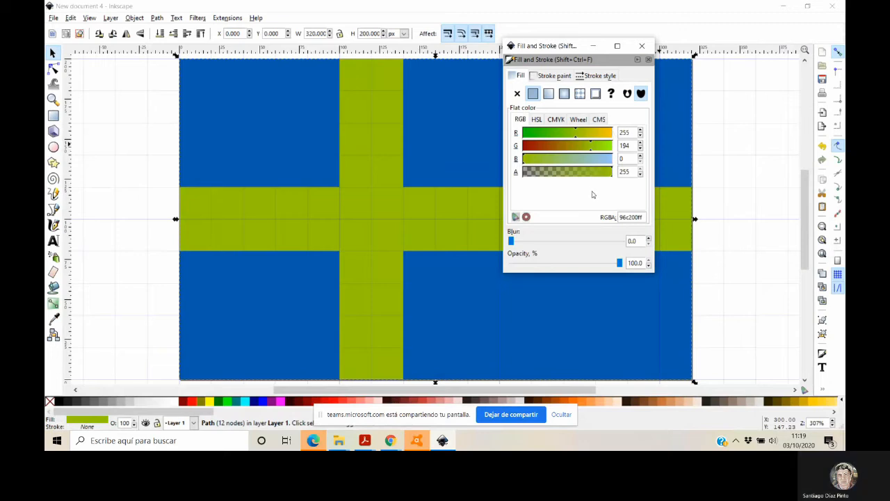
pyautogui.press('Return')
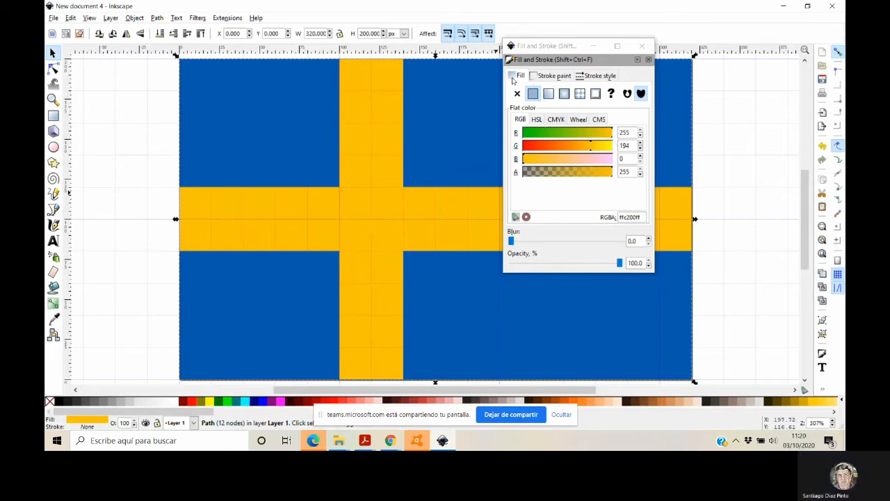
pyautogui.click(551, 75)
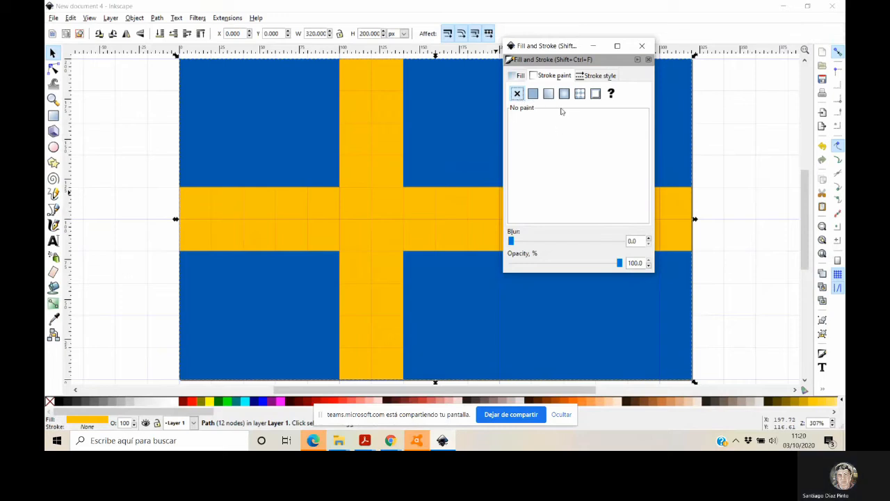
pyautogui.click(640, 49)
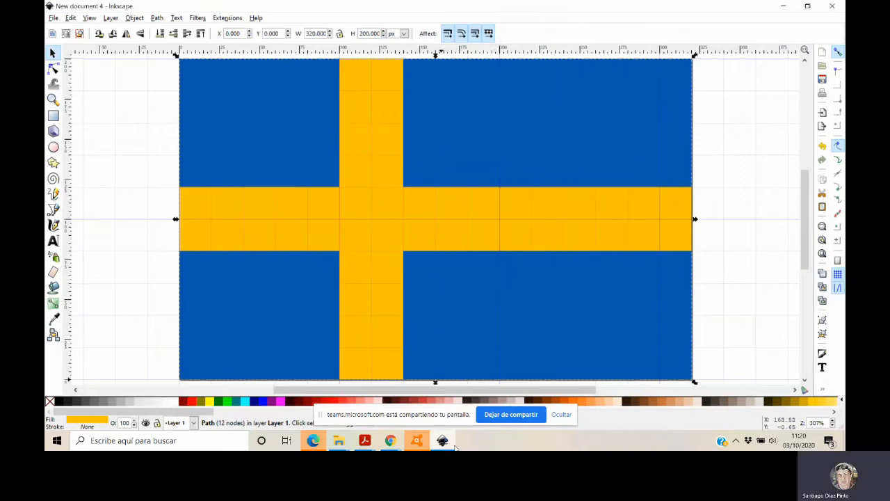
# - Check the browser tutorial's section on saving and exporting the work, and return to Inkscape
pyautogui.click(391, 441)
pyautogui.scroll(-2, 342, 262)
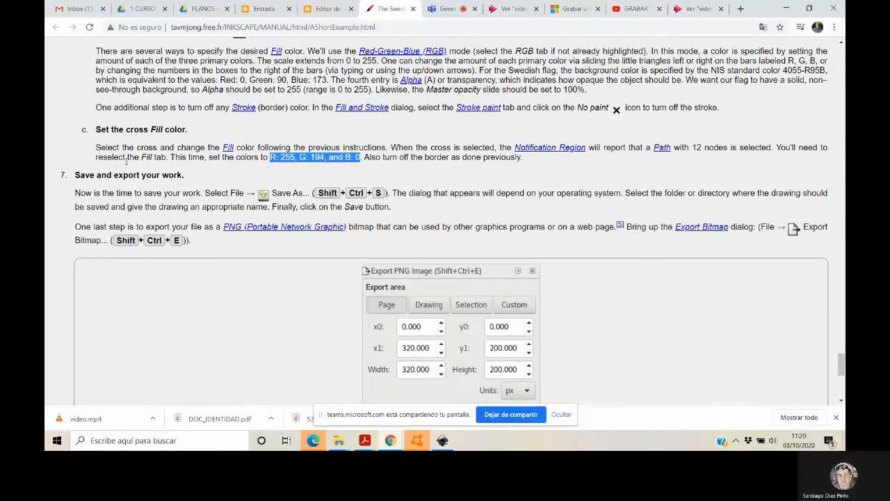
pyautogui.click(442, 441)
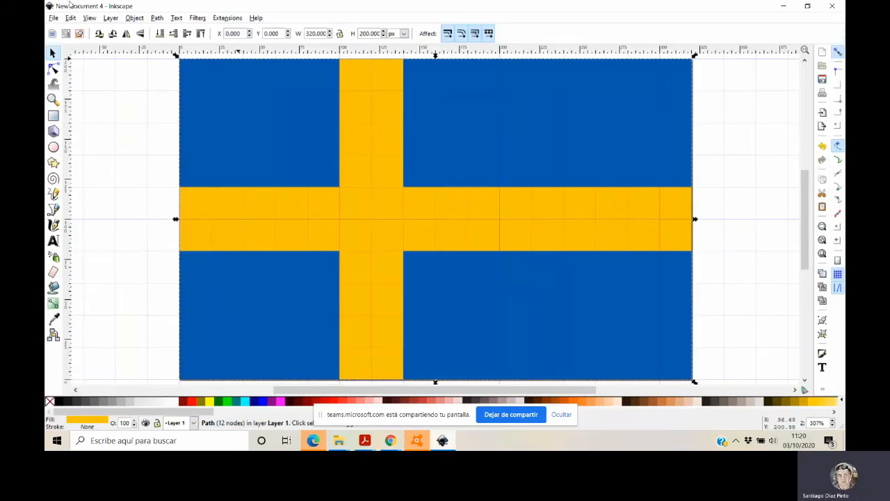
# - Save the drawing to the Desktop (Escritorio) as an Inkscape SVG file named swedishFlaf009
pyautogui.click(53, 18)
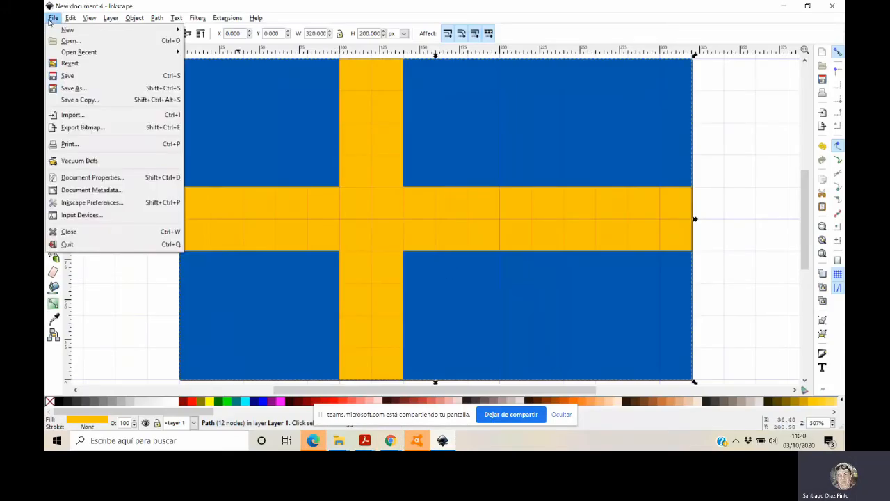
pyautogui.click(69, 92)
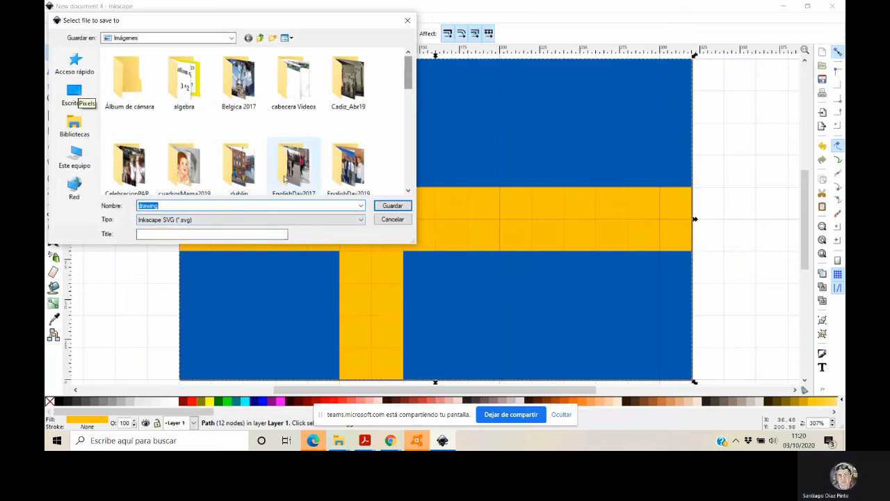
pyautogui.write('swedish')
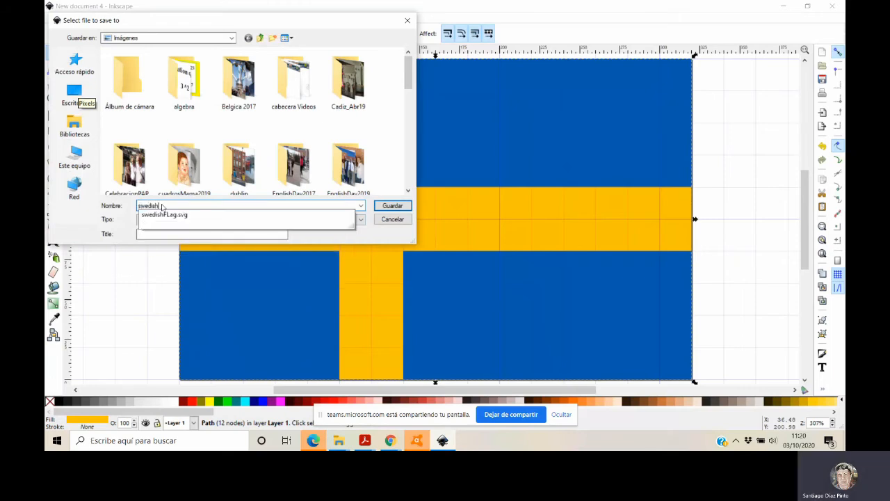
pyautogui.write('F1')
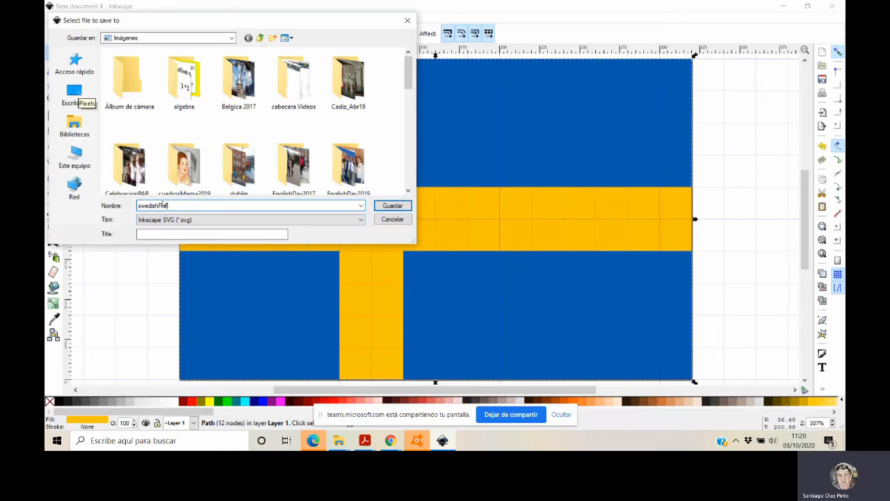
pyautogui.write('009')
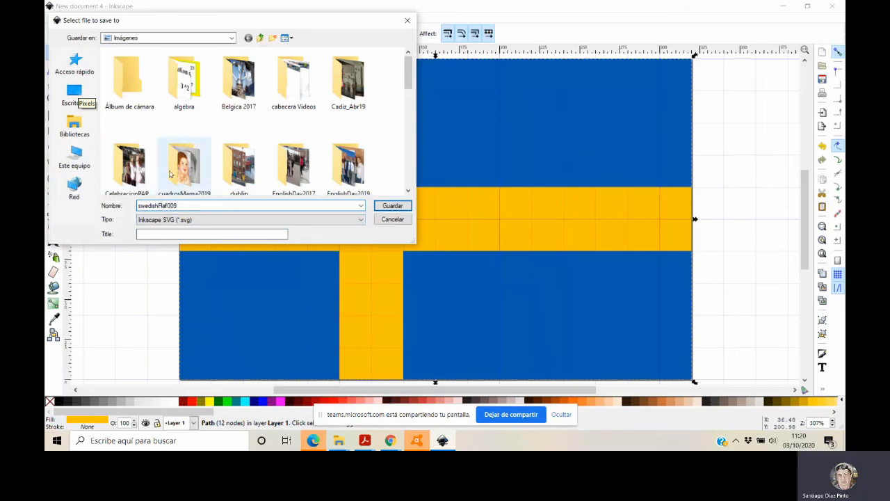
pyautogui.click(232, 39)
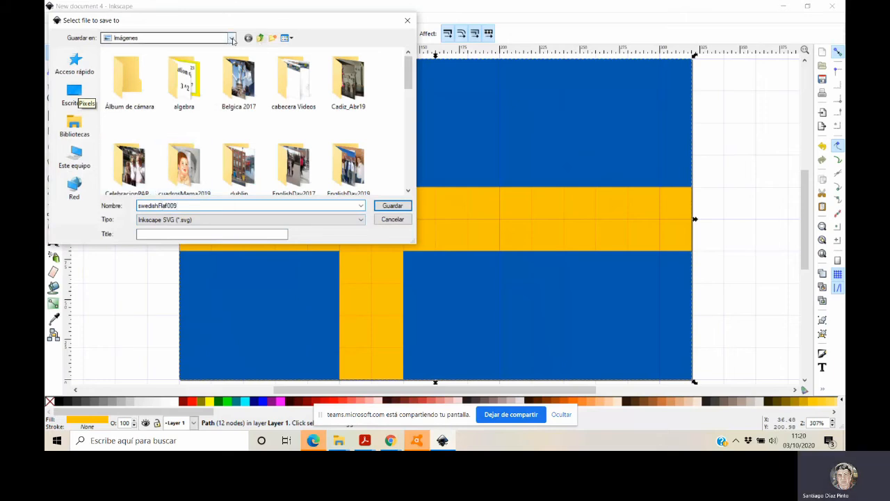
pyautogui.click(233, 39)
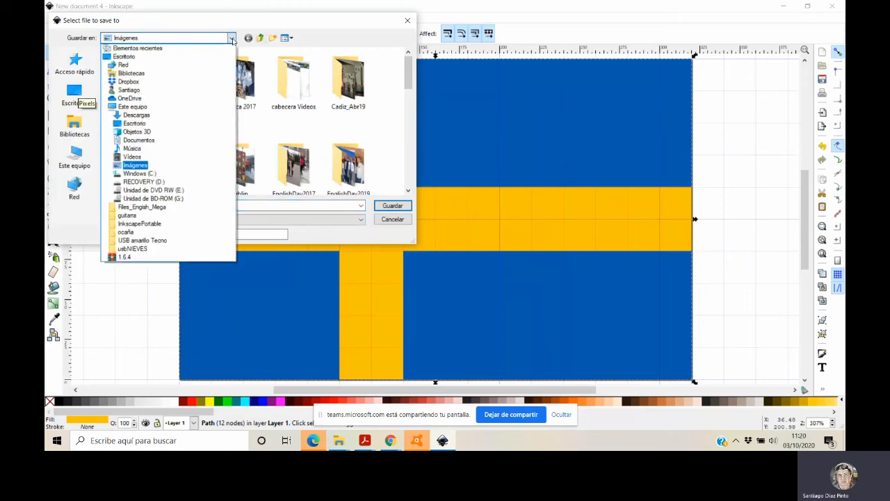
pyautogui.click(74, 94)
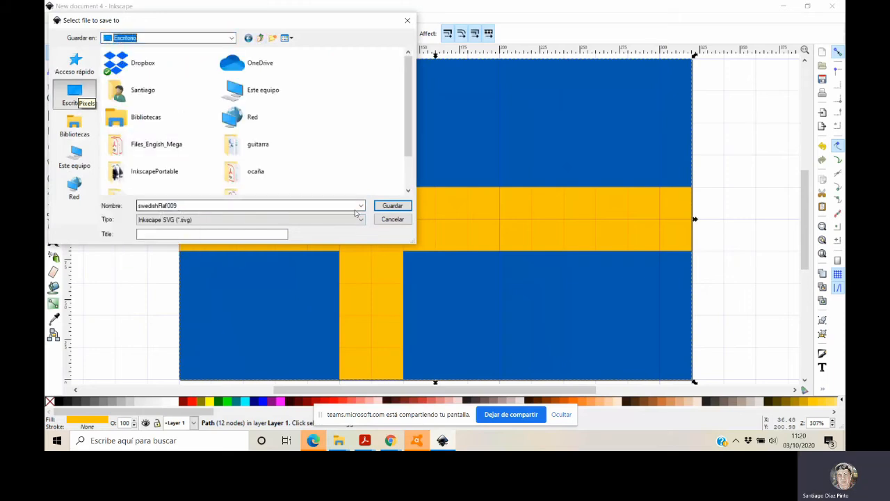
pyautogui.click(386, 207)
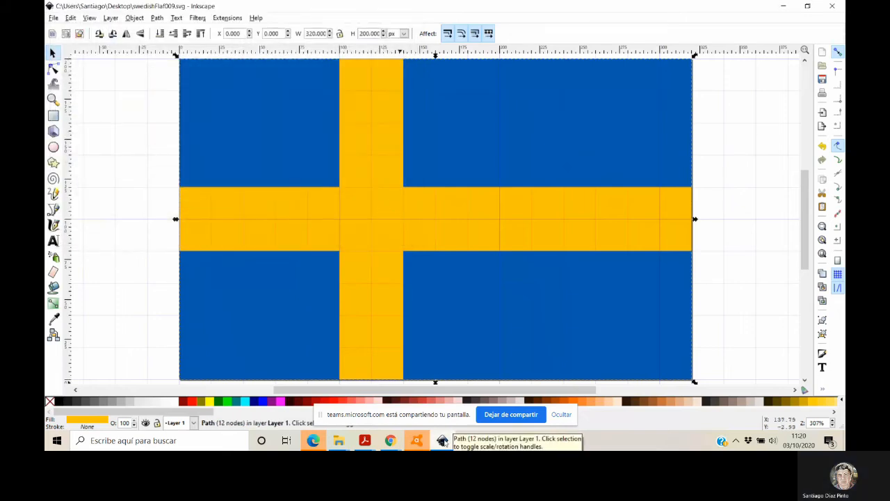
# - Look up the tutorial's PNG export instructions and Export Bitmap settings in the browser, and return to Inkscape
pyautogui.hotkey('alt', 'Tab')
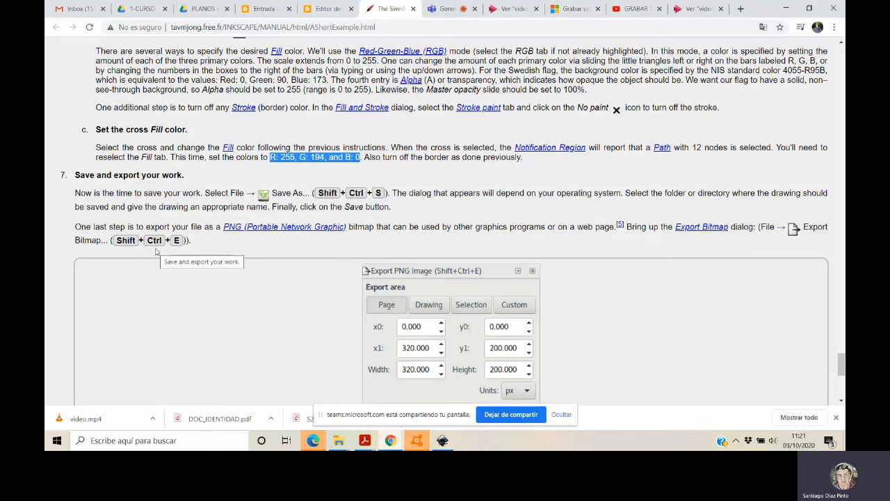
pyautogui.scroll(-3, 219, 255)
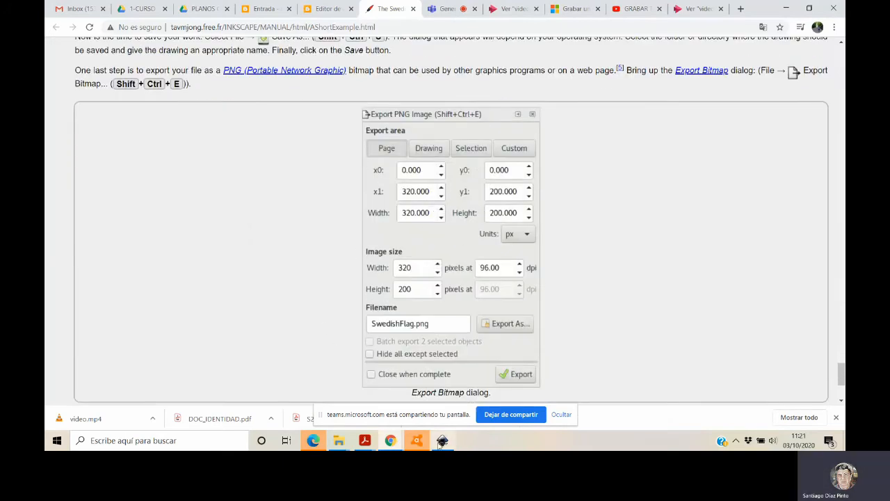
pyautogui.click(449, 443)
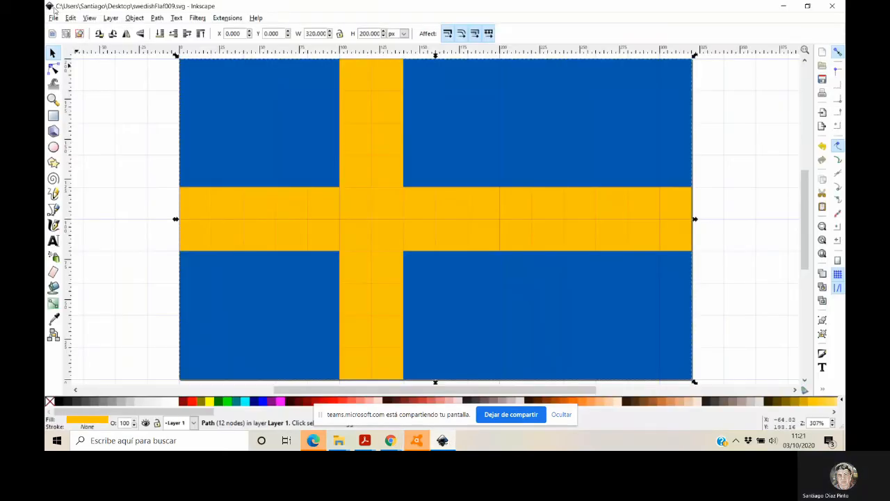
# - Open Export Bitmap and set the export area to the whole page
pyautogui.click(54, 18)
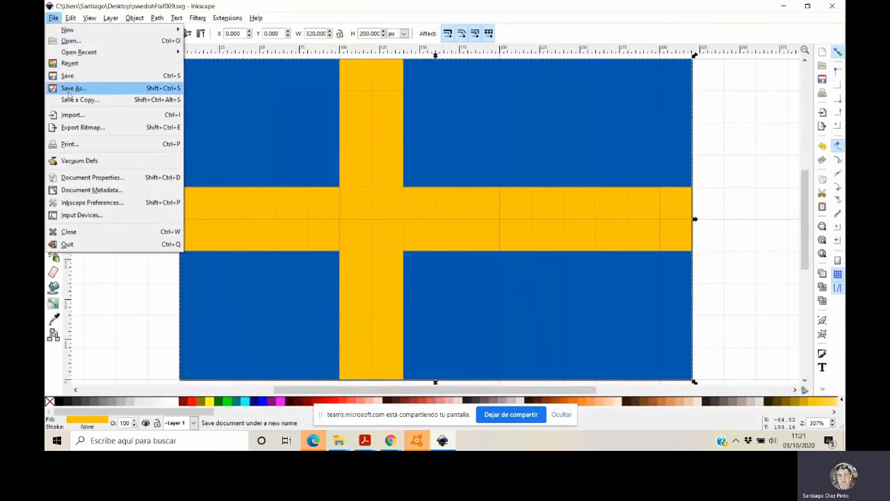
pyautogui.click(77, 127)
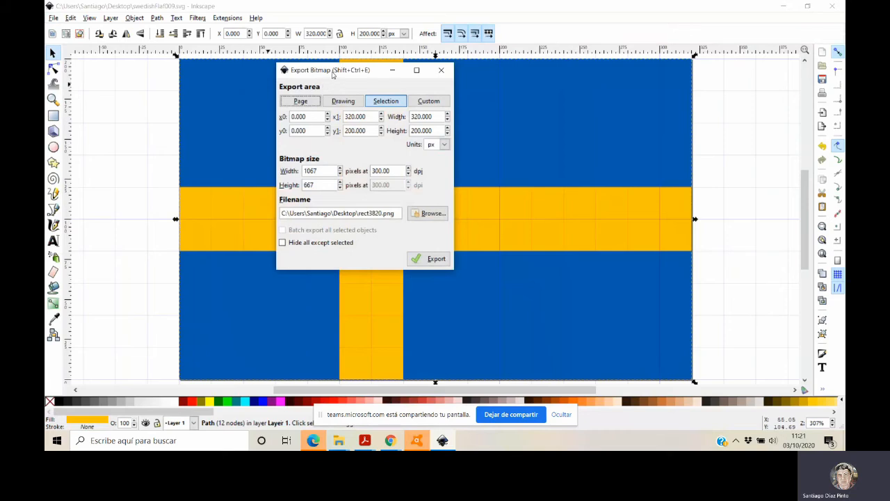
pyautogui.moveTo(333, 75); pyautogui.dragTo(400, 85)
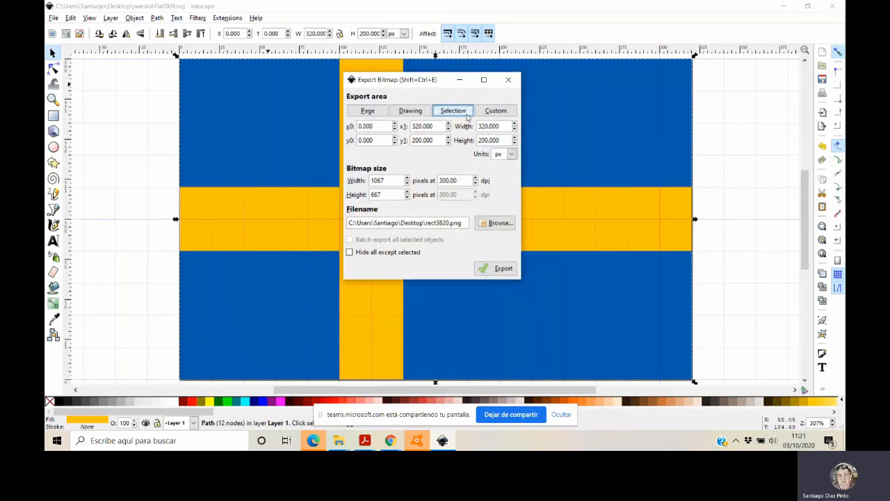
pyautogui.click(367, 113)
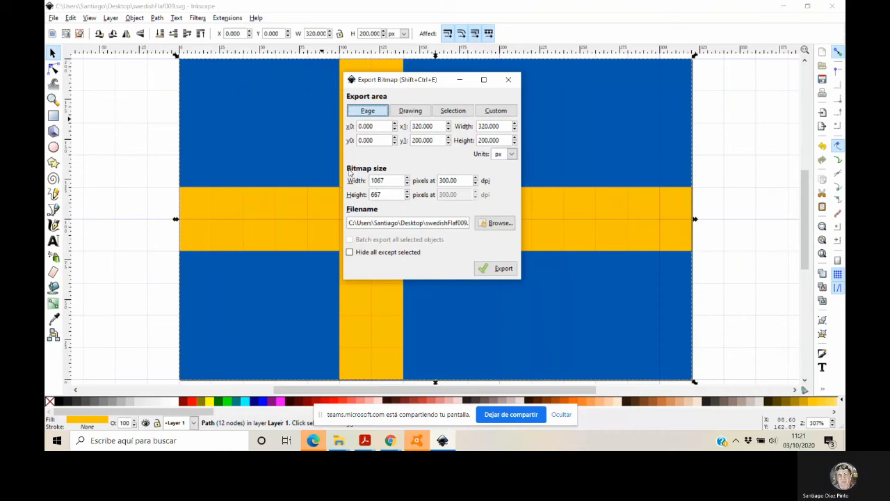
# - Choose the Desktop as the destination with the file name swedishFlaf009 and type PNG, and export the bitmap
pyautogui.click(498, 223)
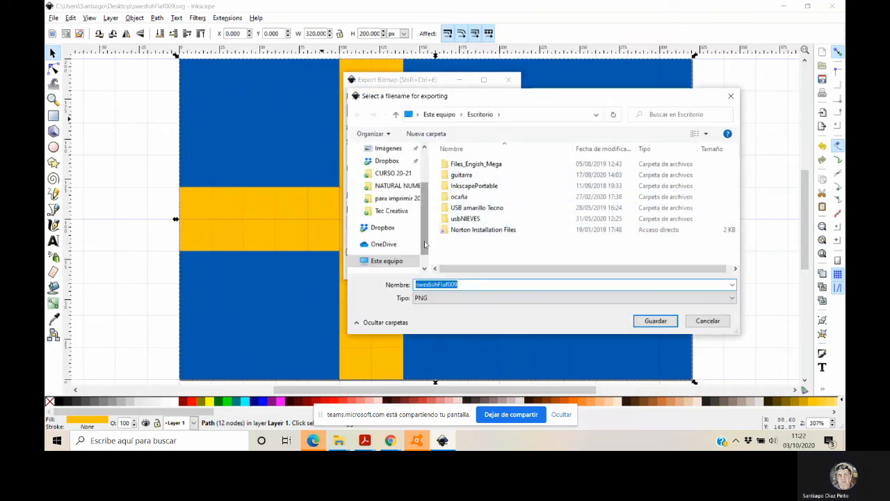
pyautogui.scroll(3, 425, 242)
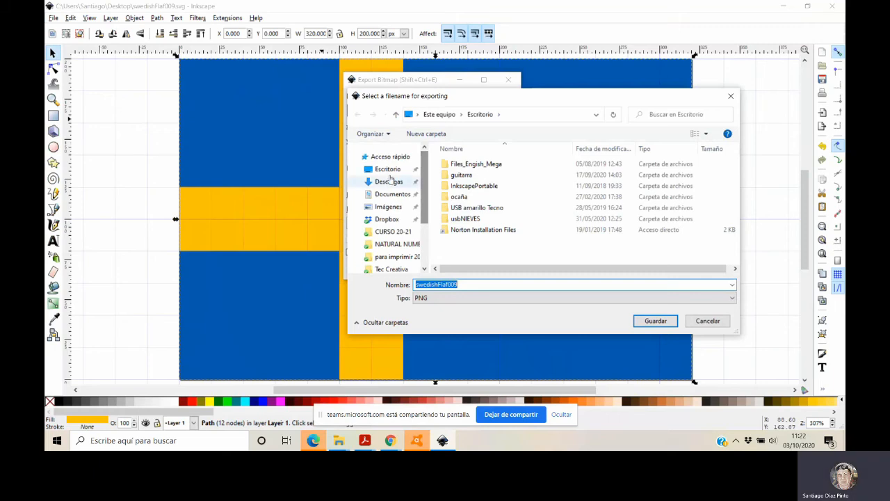
pyautogui.click(382, 172)
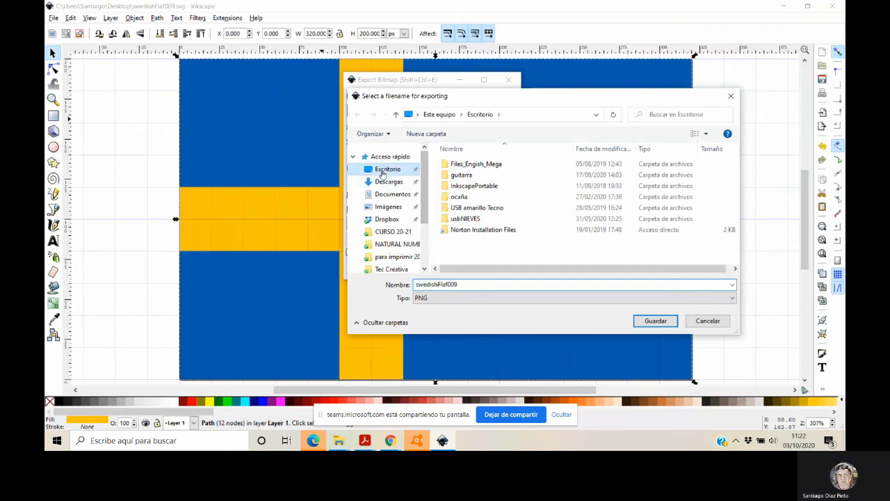
pyautogui.doubleClick(468, 286)
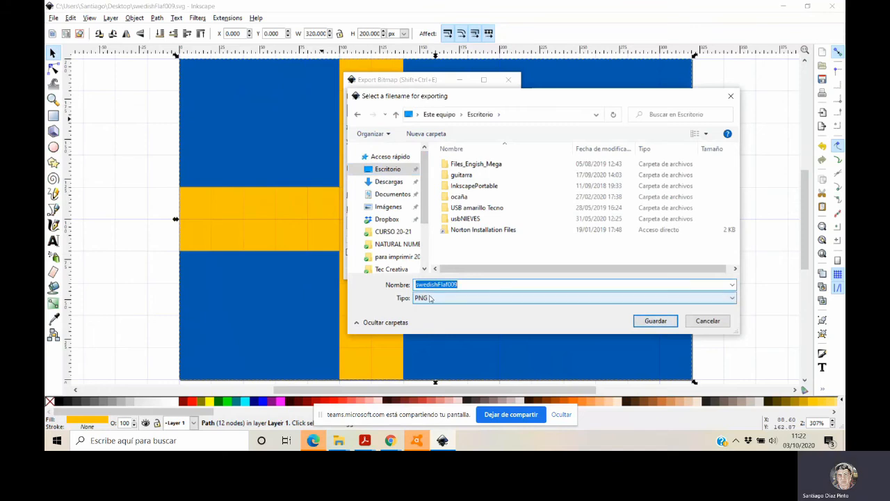
pyautogui.click(657, 321)
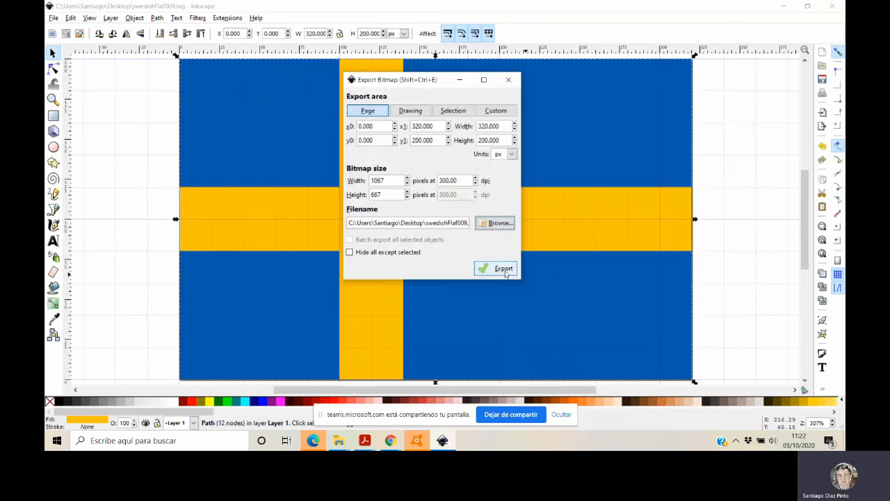
pyautogui.click(503, 269)
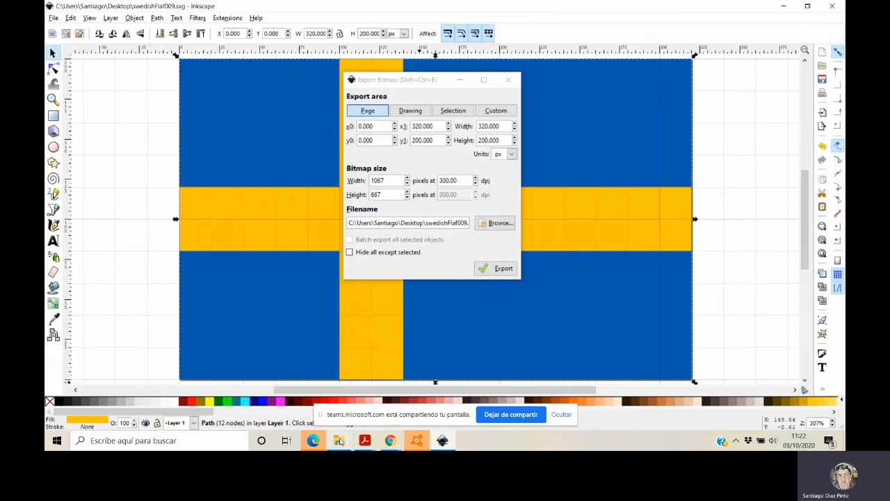
# - In File Explorer, find the exported flag image on the Desktop, check the file type in its properties and close them
pyautogui.moveTo(339, 442)
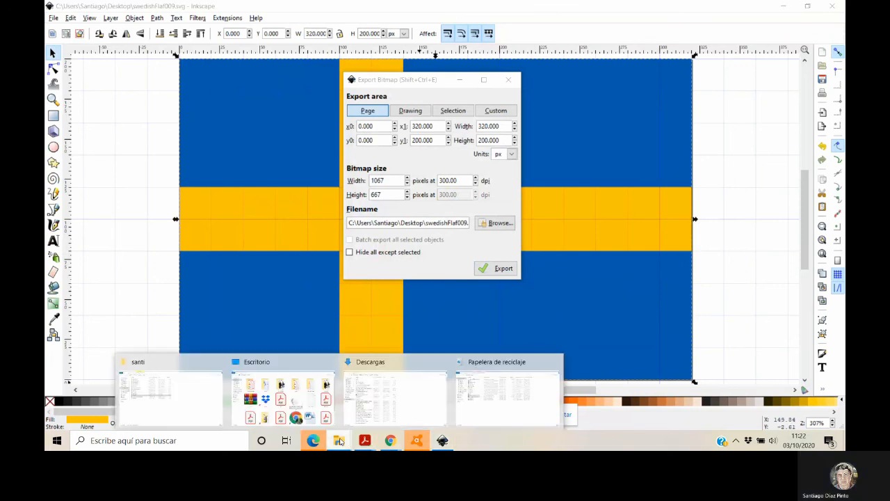
pyautogui.click(291, 398)
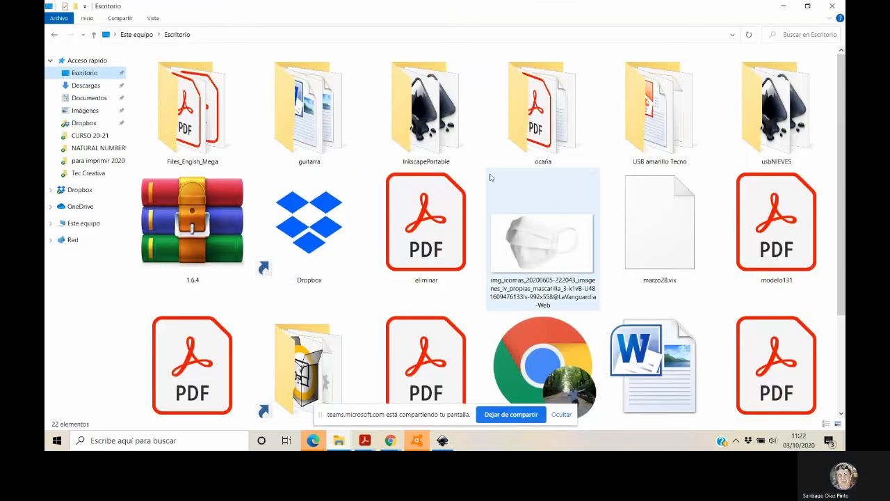
pyautogui.scroll(-2, 491, 179)
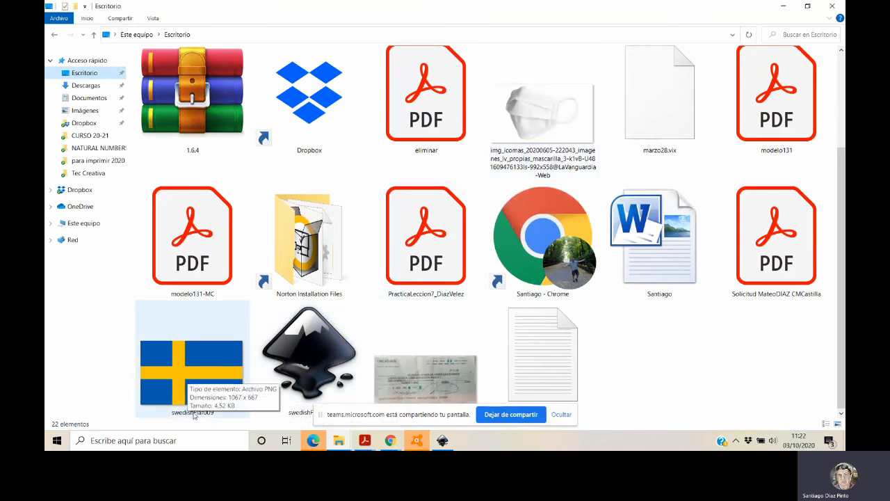
pyautogui.click(189, 376)
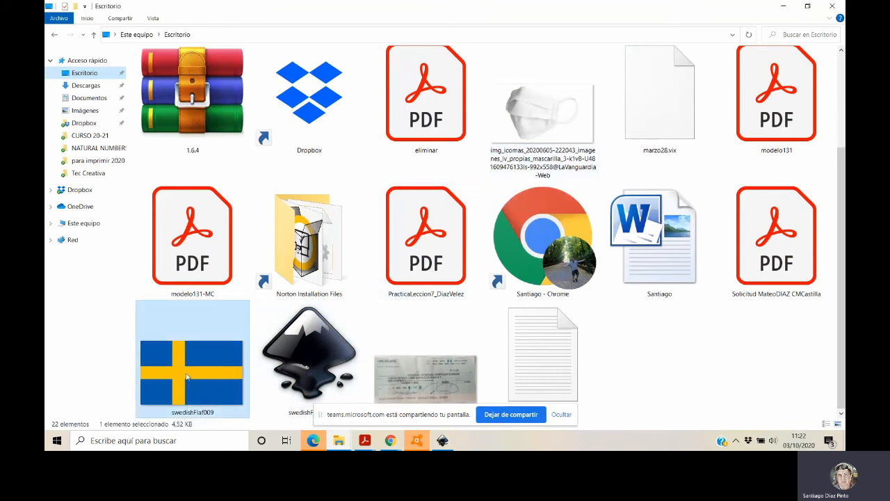
pyautogui.rightClick(186, 375)
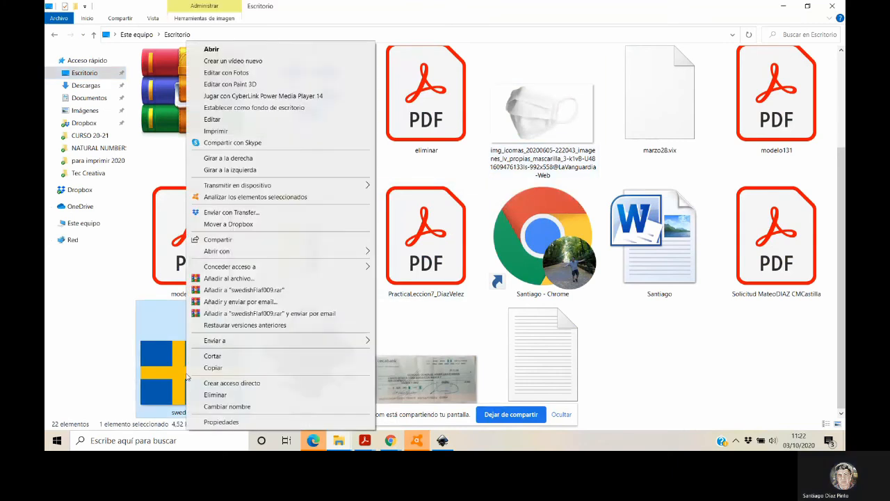
pyautogui.click(221, 422)
pyautogui.moveTo(309, 178); pyautogui.dragTo(408, 54)
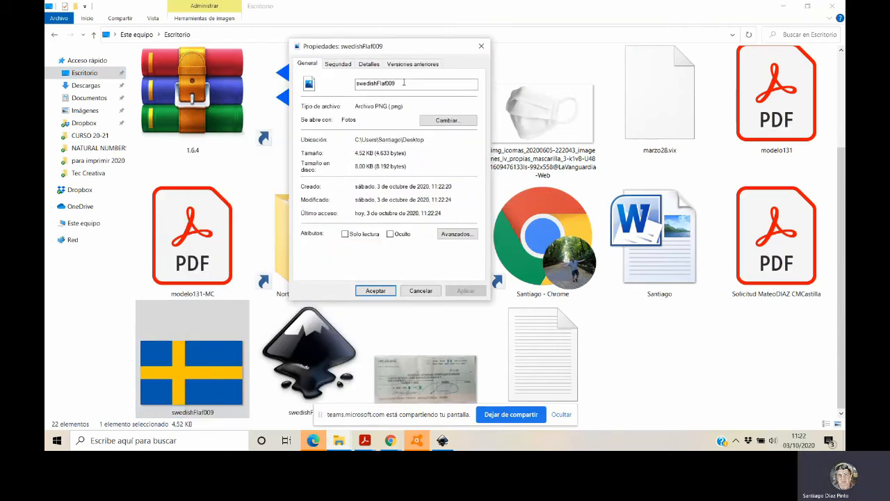
pyautogui.doubleClick(395, 106)
pyautogui.moveTo(393, 109); pyautogui.dragTo(388, 107)
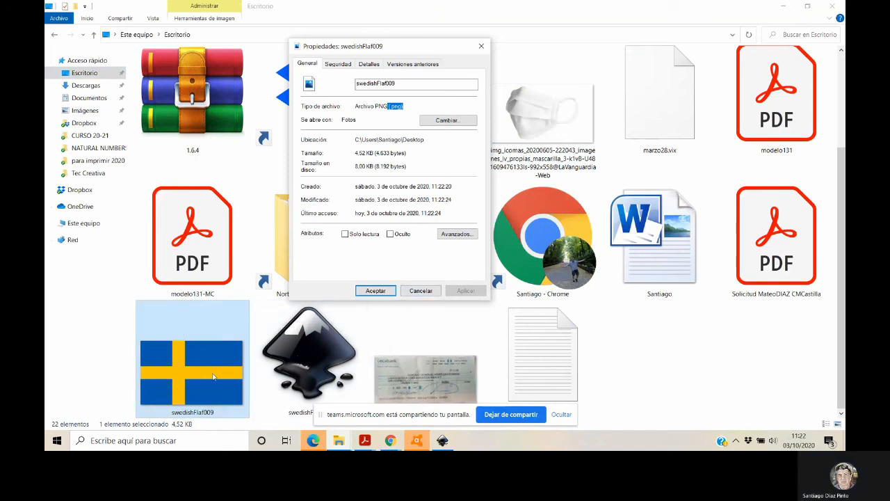
pyautogui.click(421, 291)
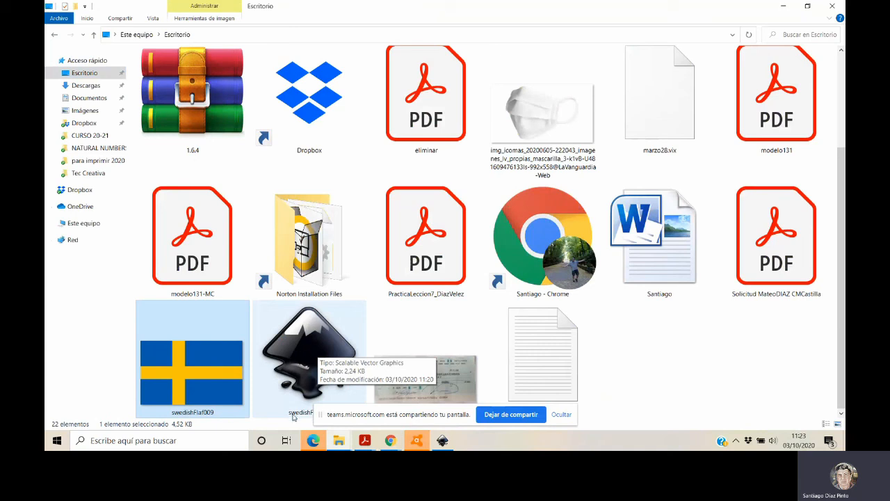
# - Inspect the properties of the saved swedishFlaf009 SVG file to check its file type, and close them
pyautogui.rightClick(297, 327)
pyautogui.click(334, 317)
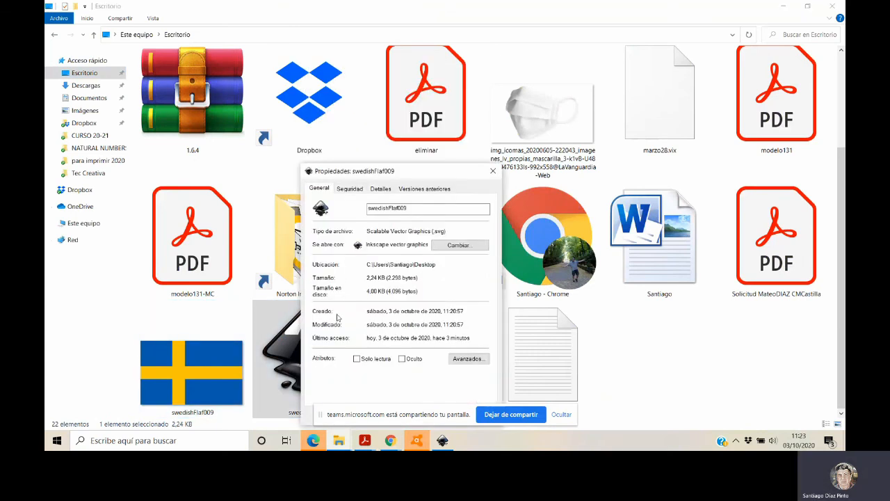
pyautogui.moveTo(407, 179); pyautogui.dragTo(440, 115)
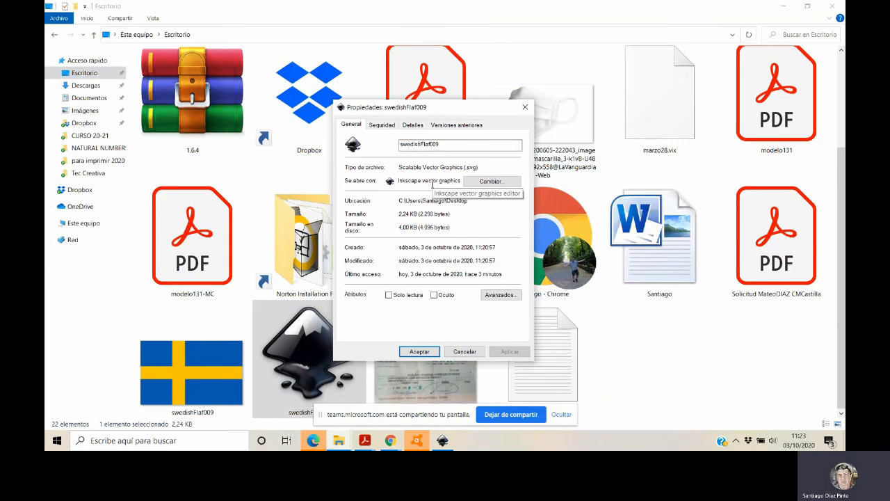
pyautogui.click(470, 355)
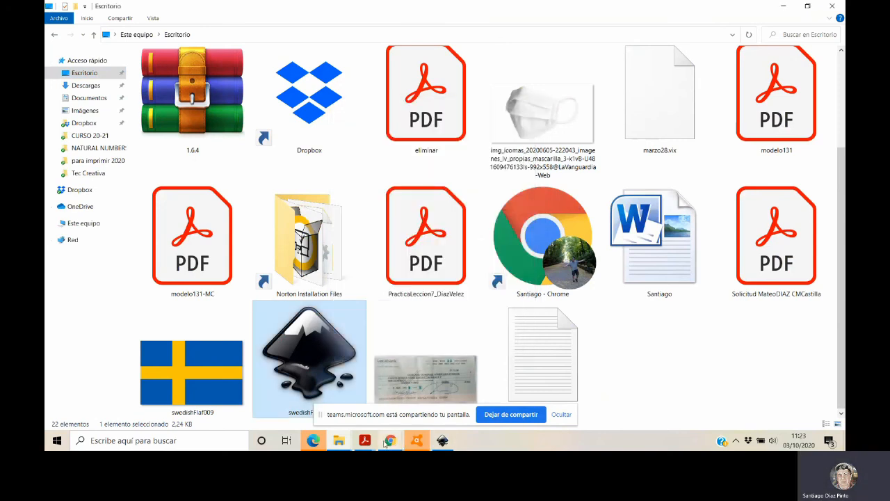
# - Switch to the Microsoft Teams meeting in the browser and stop sharing the screen
pyautogui.click(389, 443)
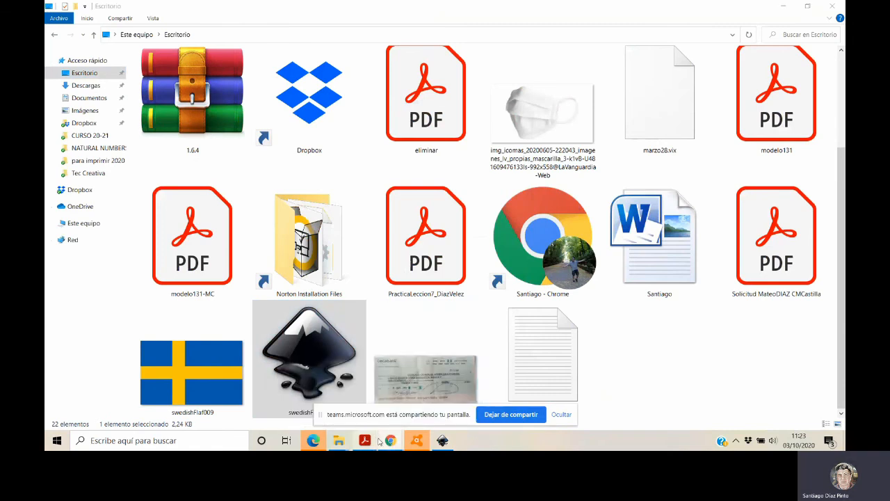
pyautogui.moveTo(390, 443)
pyautogui.click(333, 393)
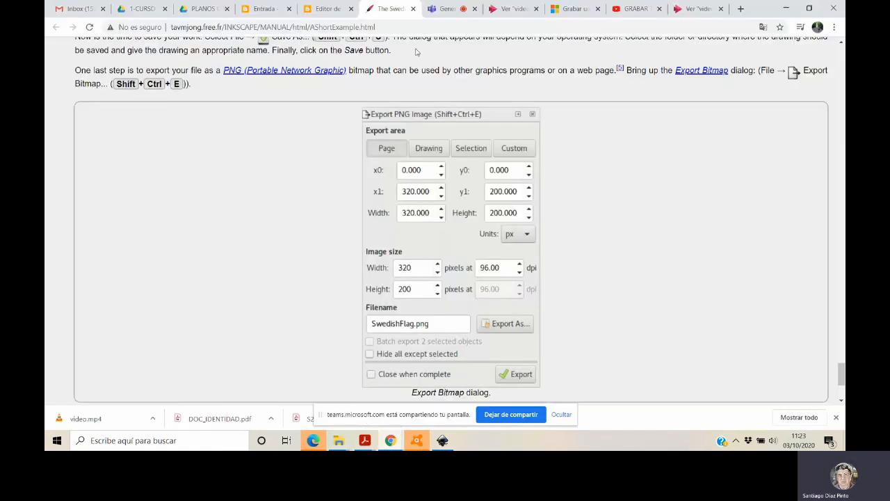
pyautogui.click(448, 15)
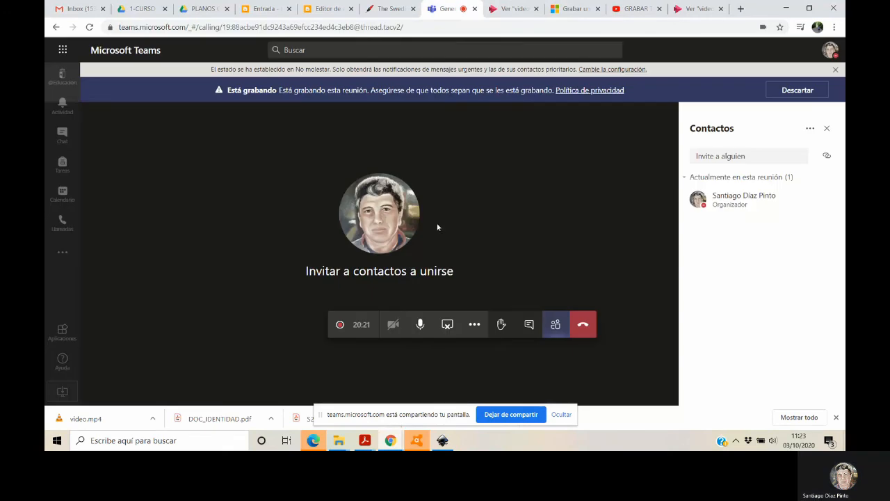
pyautogui.click(445, 325)
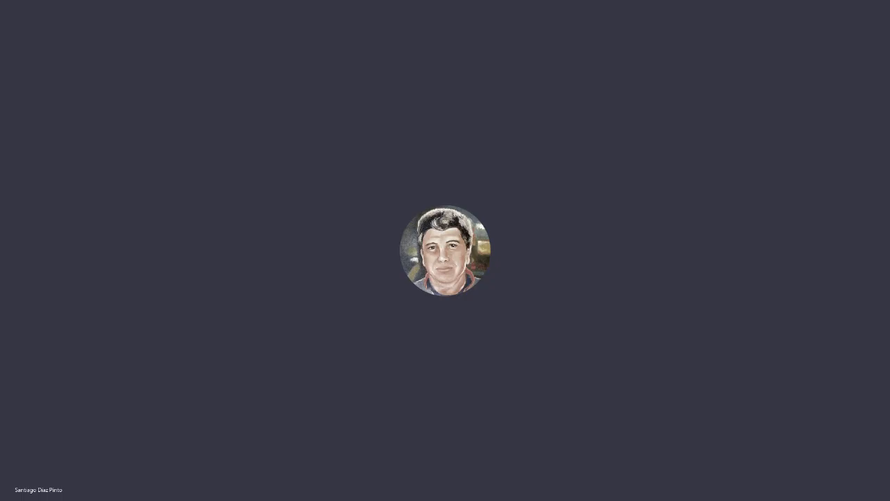